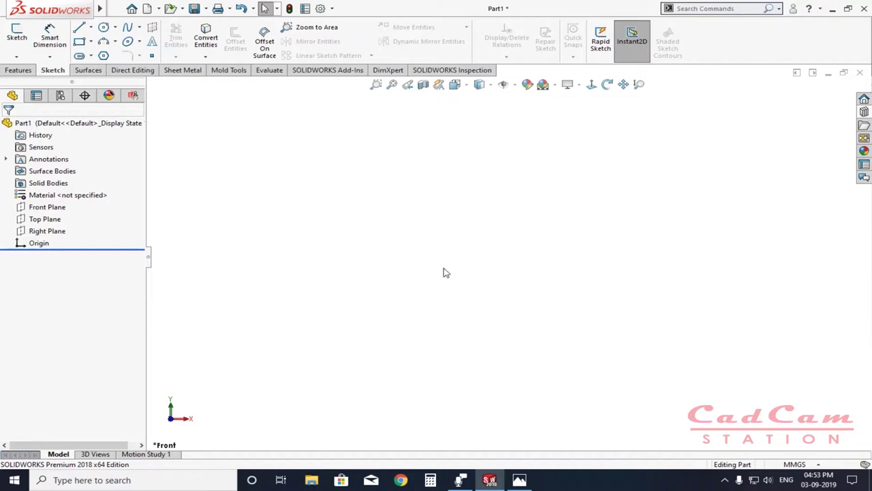
- Examine the dimensions in the SAMPLE DWG.jpg drawing in Photos, and switch back to SOLIDWORKS
click(520, 480)
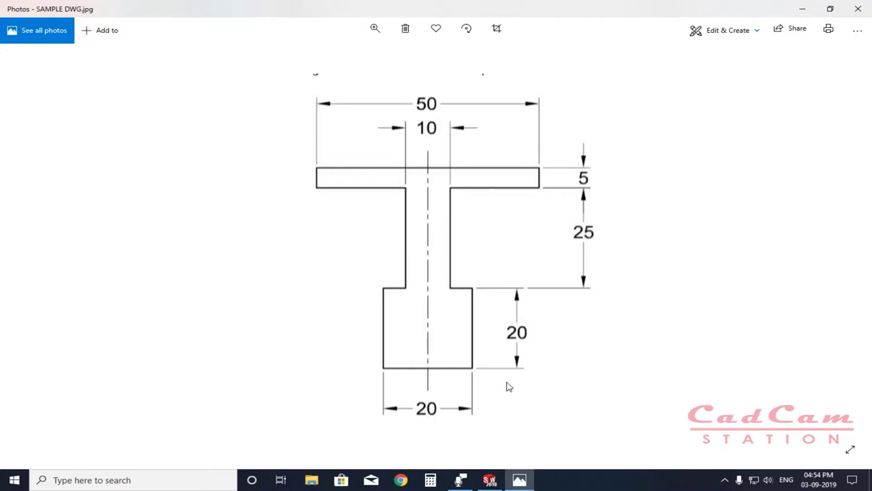
click(490, 481)
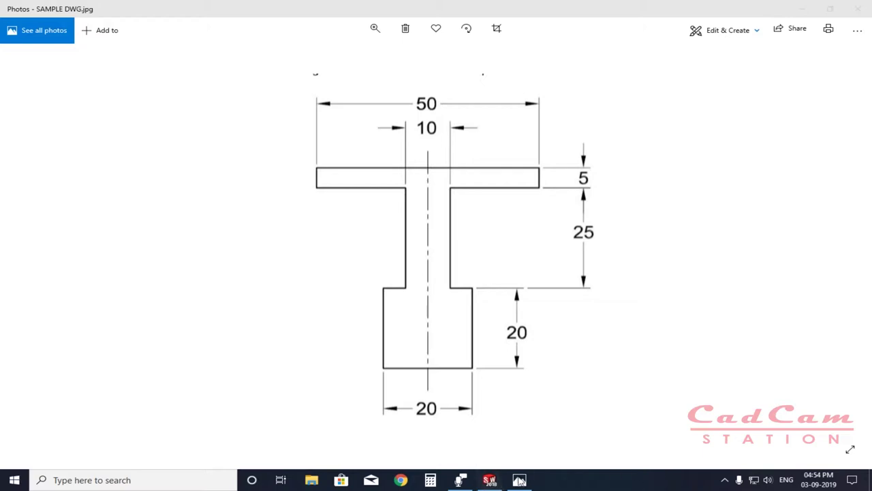
mouse_move(490, 481)
click(497, 425)
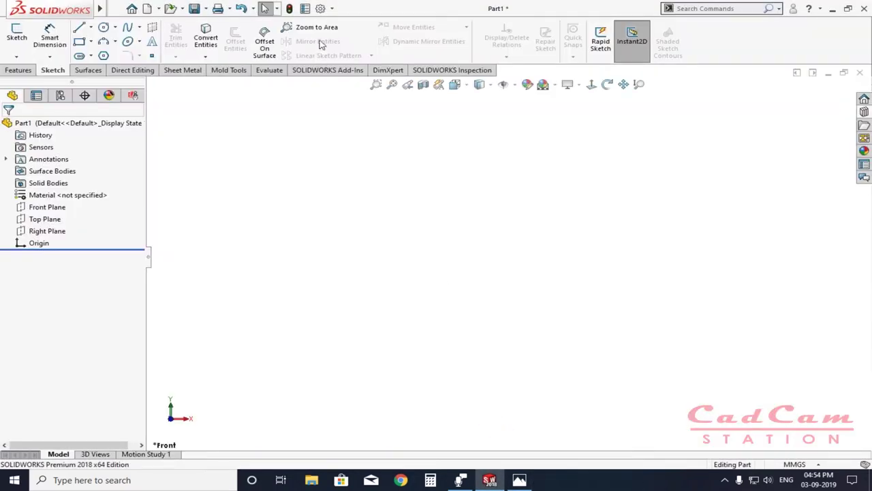
- Start a new sketch on the Front Plane
click(58, 209)
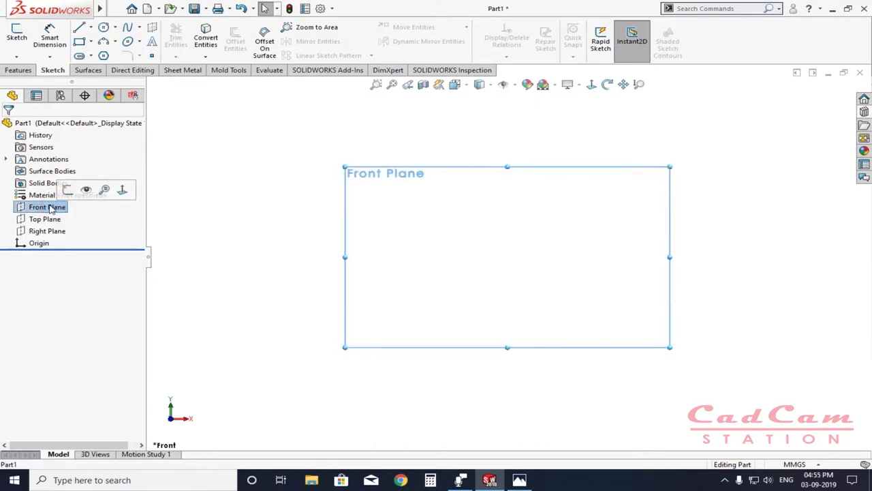
click(67, 190)
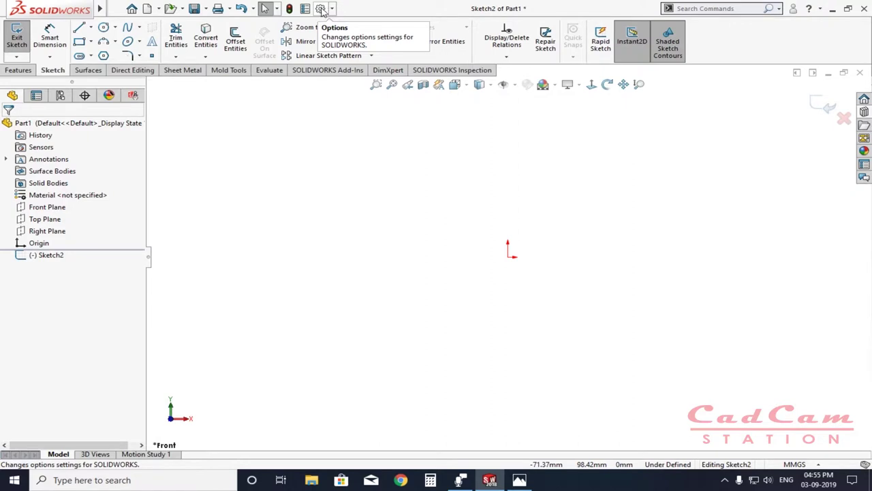
- Turn on the grid display in the document's Grid/Snap properties and apply the setting
click(321, 9)
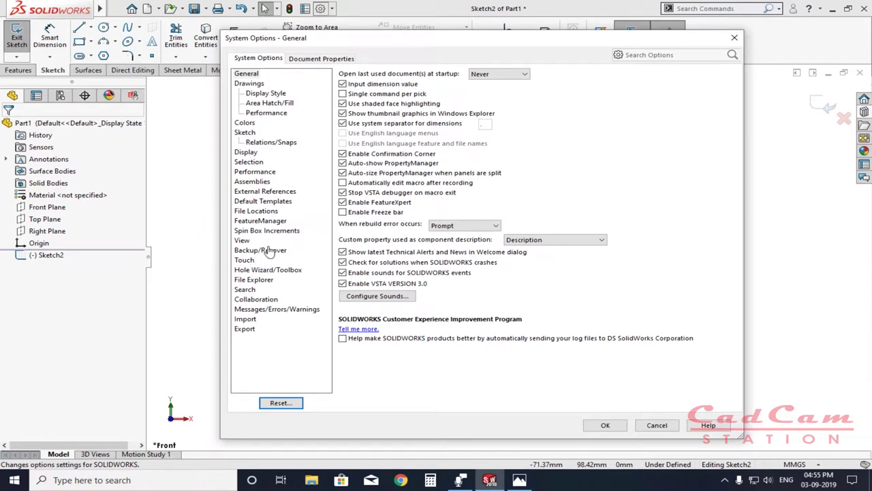
click(285, 143)
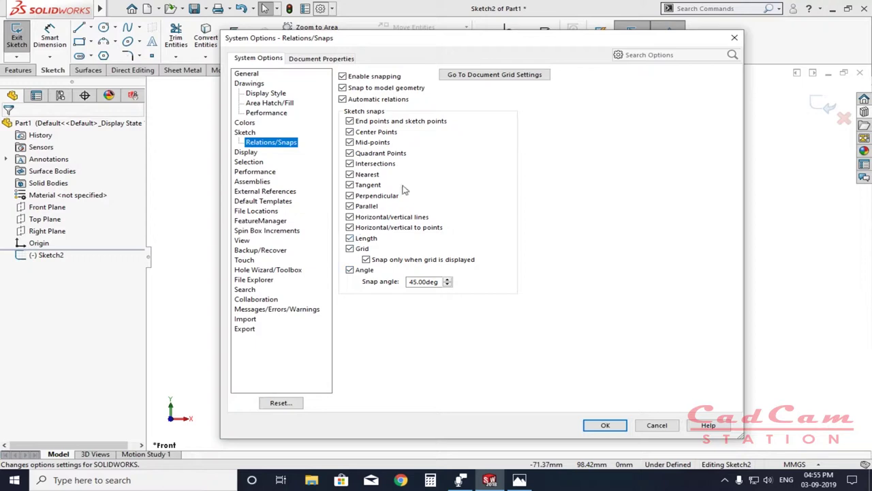
click(496, 76)
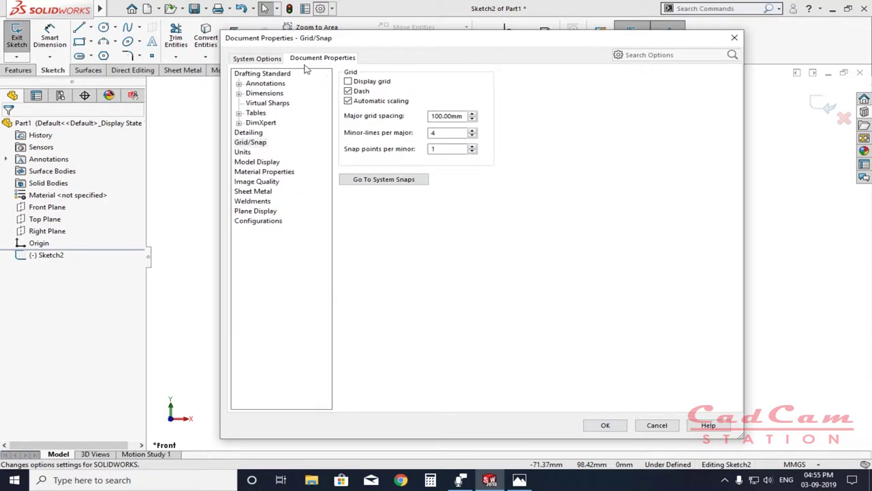
click(269, 58)
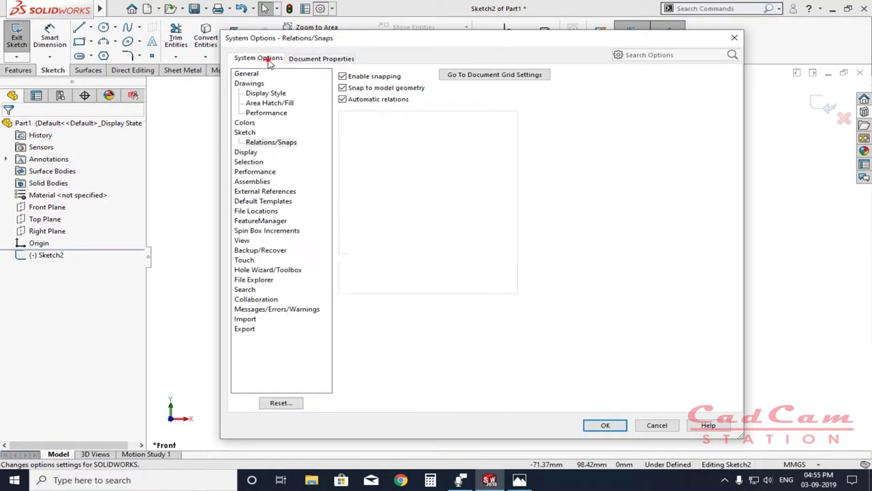
click(323, 59)
click(250, 142)
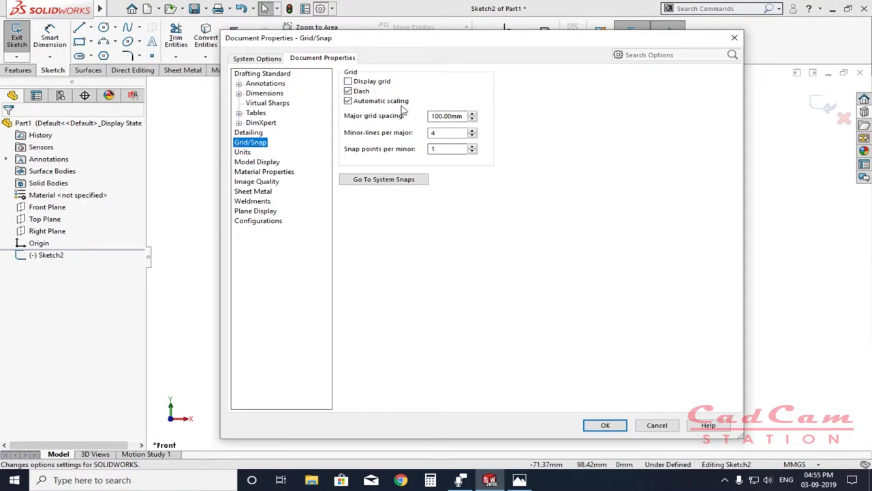
mouse_move(545, 40)
mouse_down()
mouse_move(339, 41)
mouse_move(544, 42)
mouse_up()
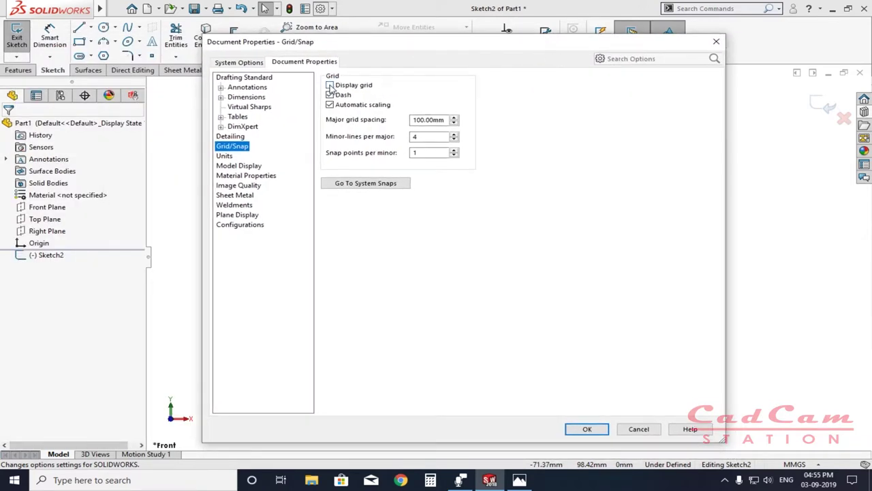
click(330, 86)
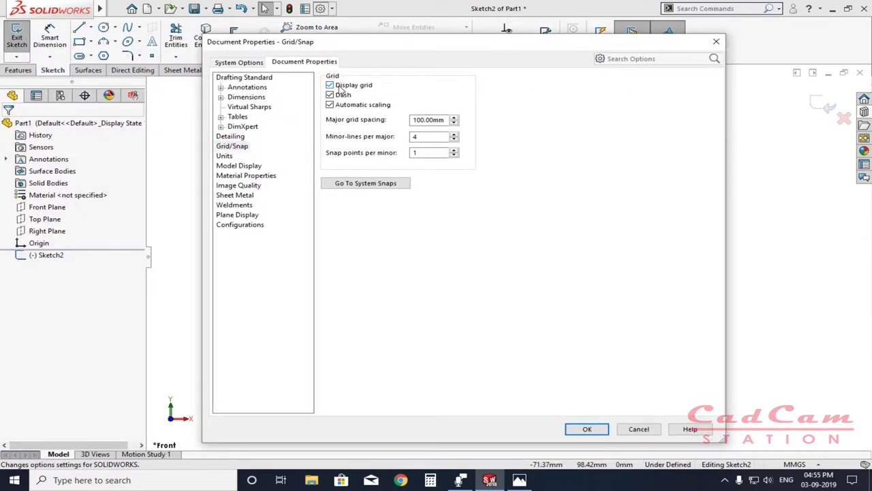
click(585, 429)
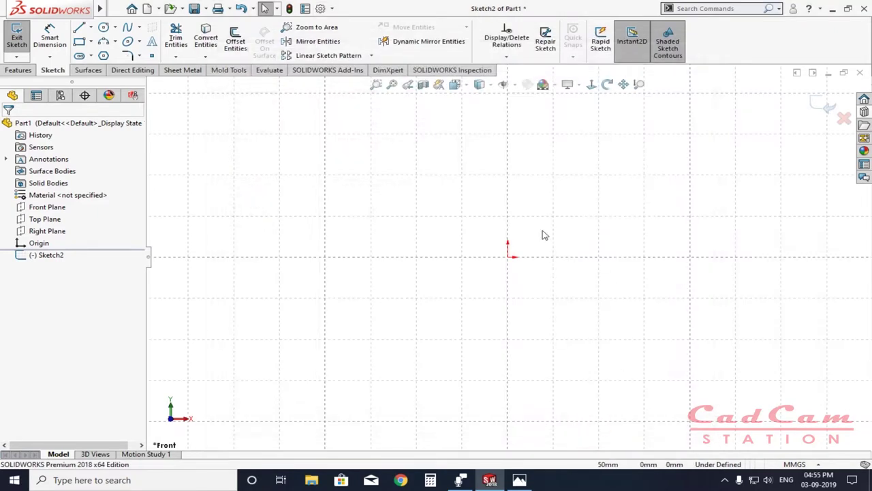
scroll(534, 300, up, 3)
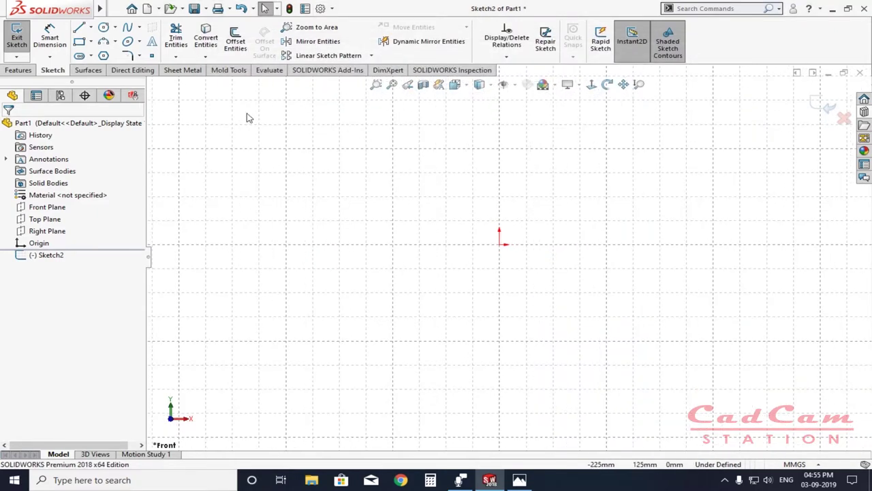
- Examine the major grid spacing and minor-lines per major in the document's Grid/Snap properties against the sketch grid
click(320, 8)
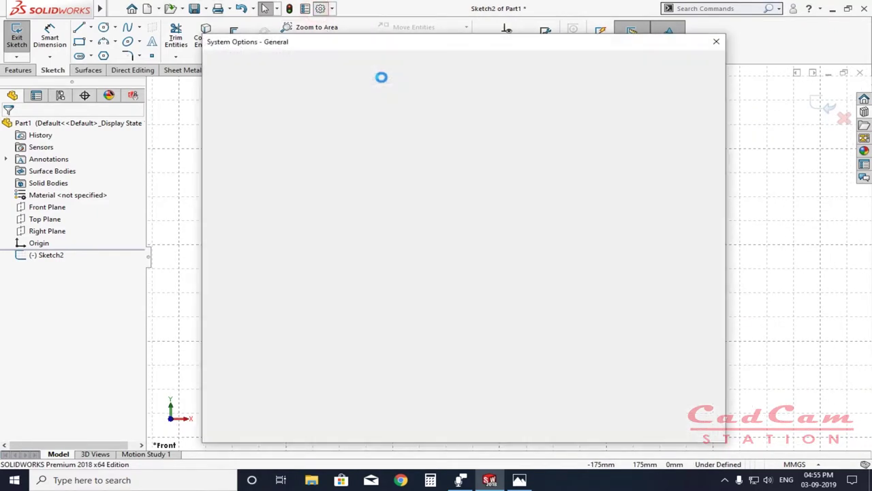
click(315, 62)
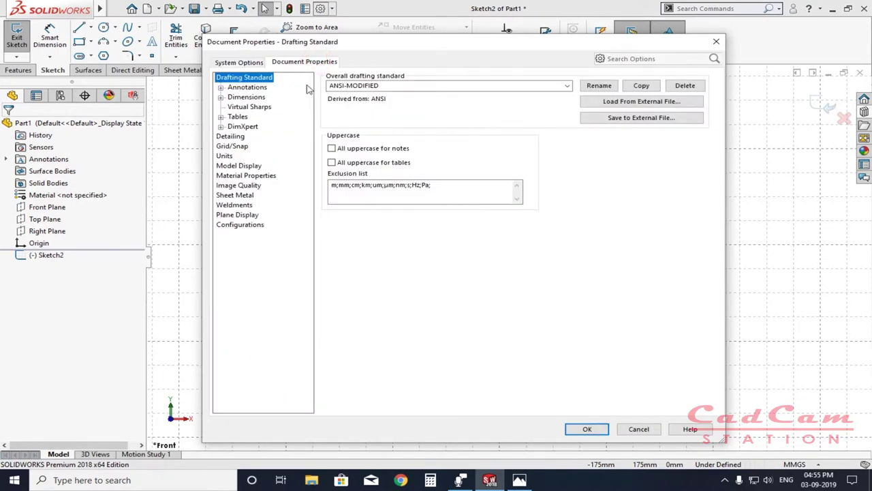
click(238, 146)
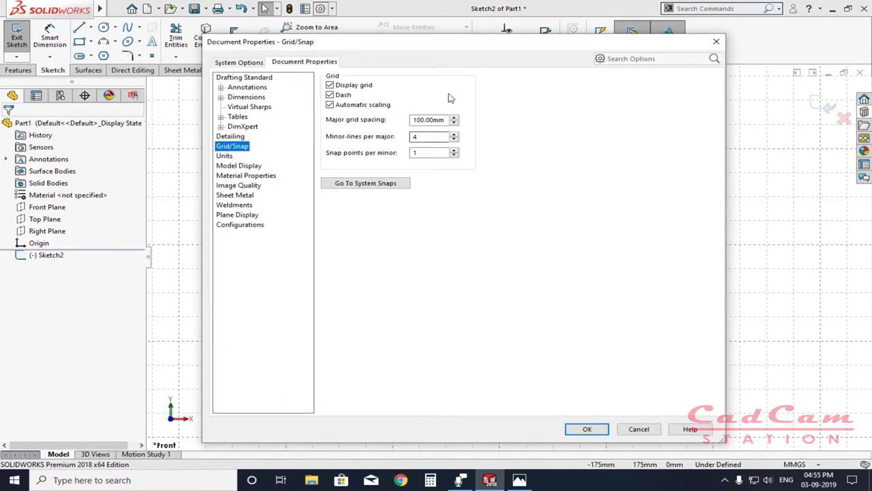
click(436, 120)
drag(539, 43, 347, 33)
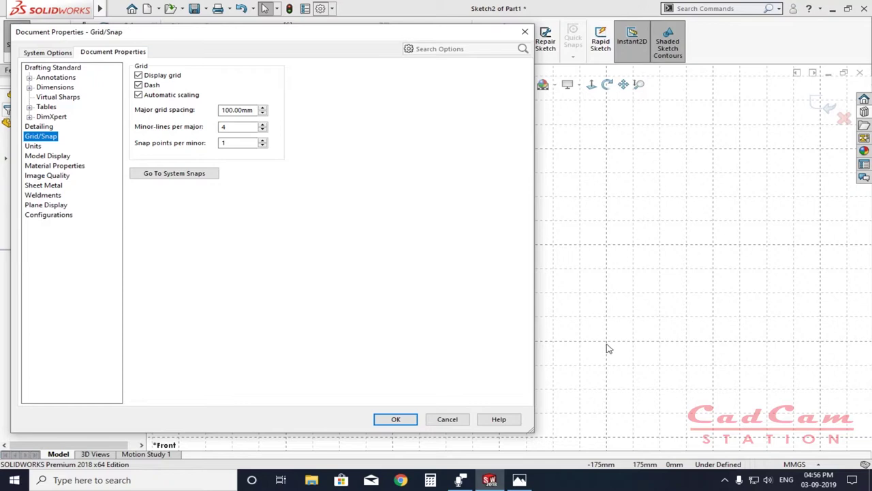
double_click(235, 110)
click(222, 111)
double_click(225, 127)
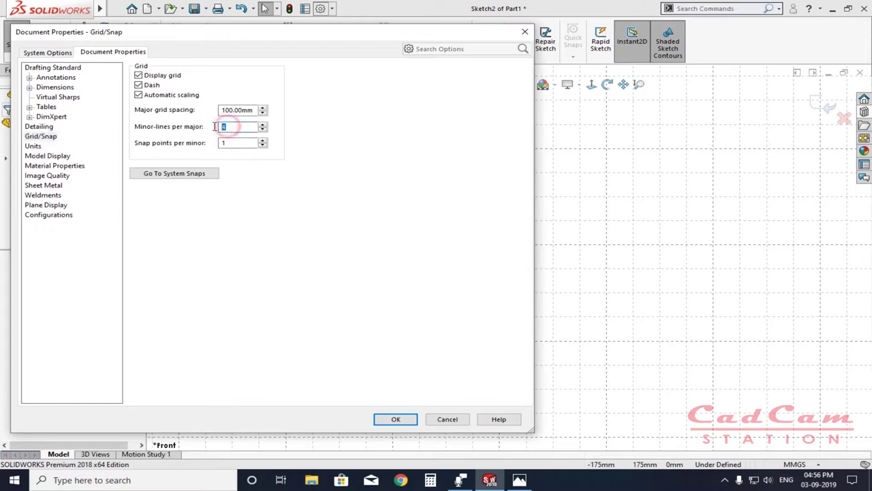
click(620, 310)
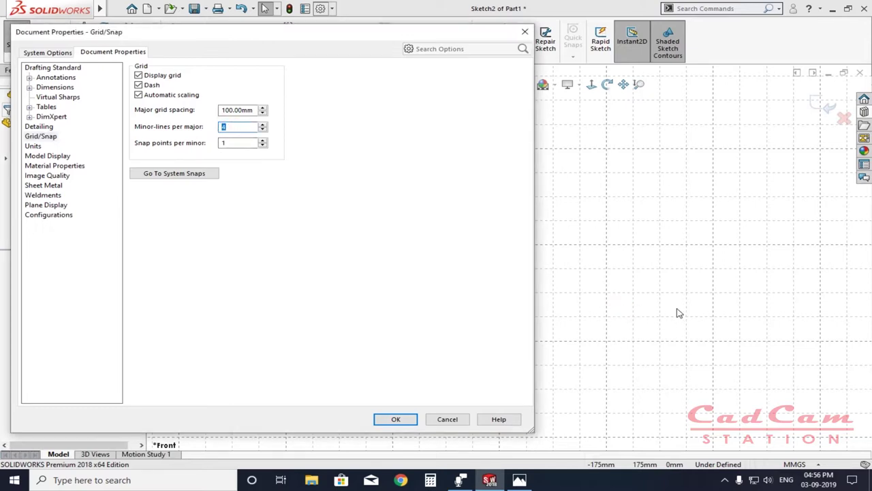
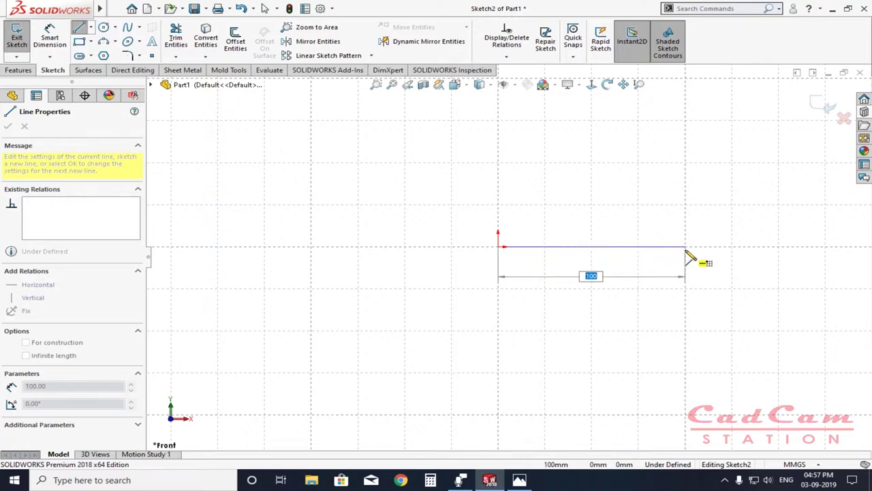
- Sketch a closed 100 mm square from the origin with lines snapped to the major gridlines
scroll(675, 260, up, 2)
click(633, 252)
click(631, 133)
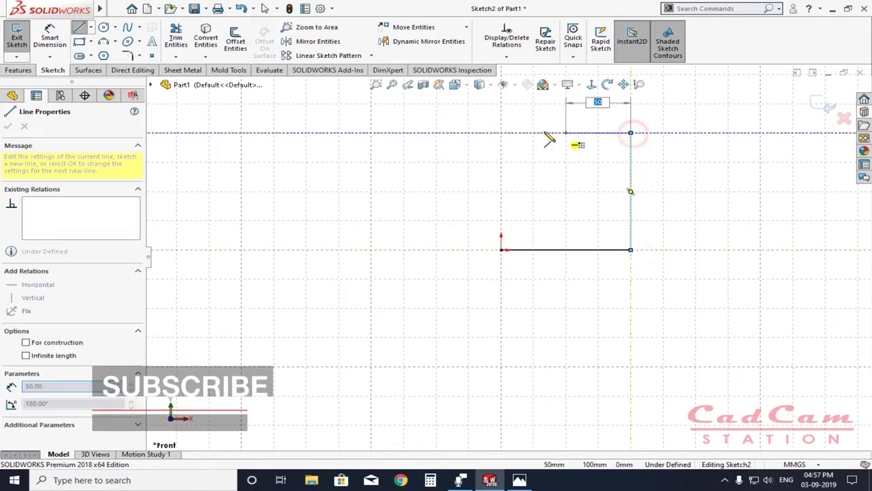
click(501, 133)
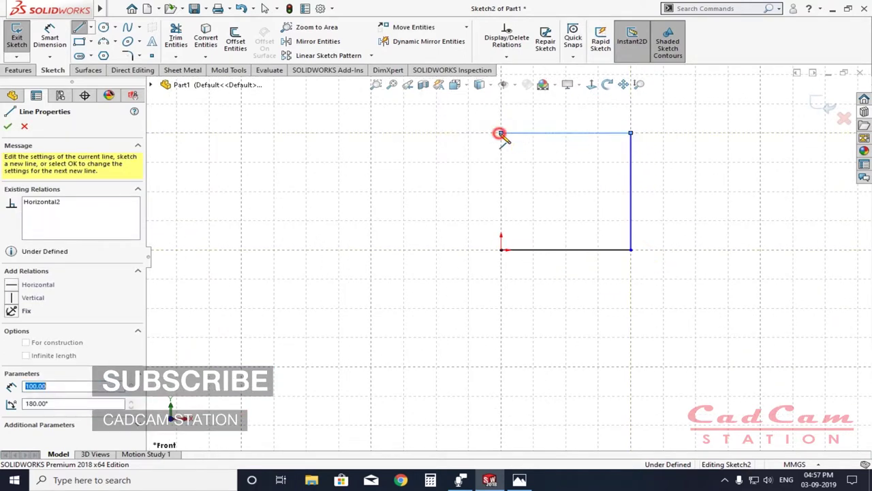
click(501, 250)
key(Escape)
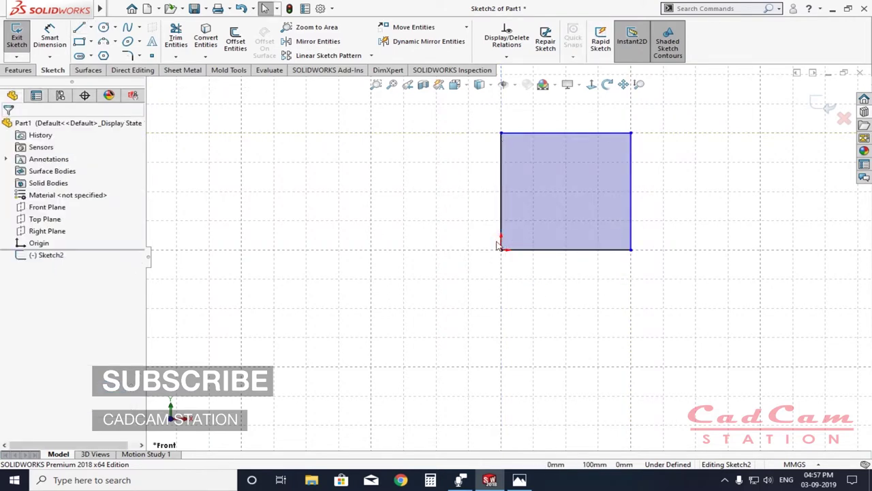
- Set the snap points per minor to 2 in the document's Grid/Snap properties and apply it
click(320, 8)
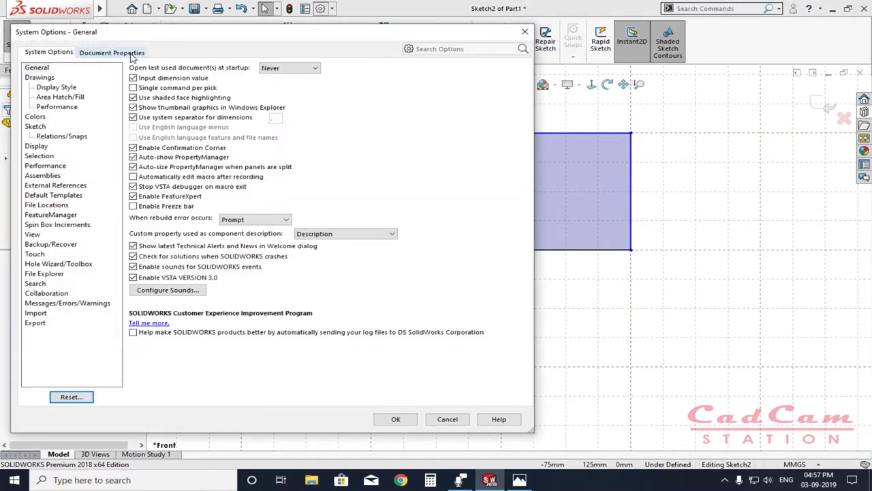
click(113, 51)
click(41, 136)
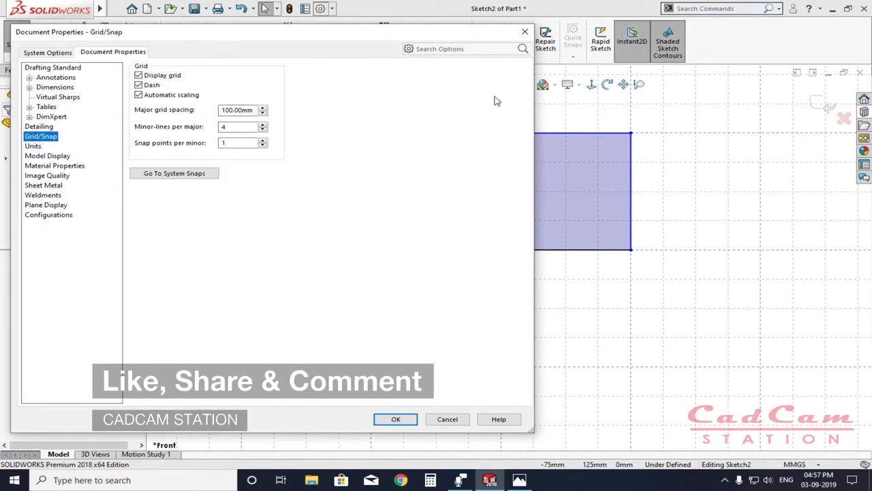
drag(468, 38, 416, 43)
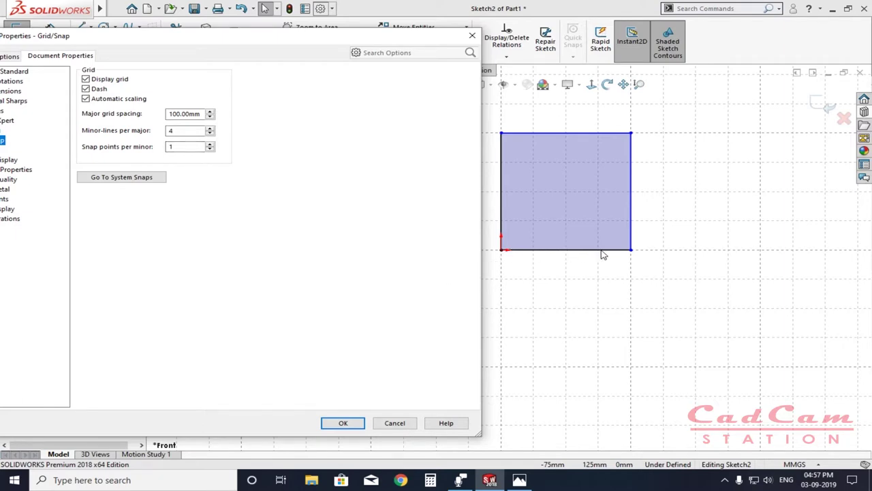
drag(184, 147, 165, 149)
click(211, 145)
click(343, 422)
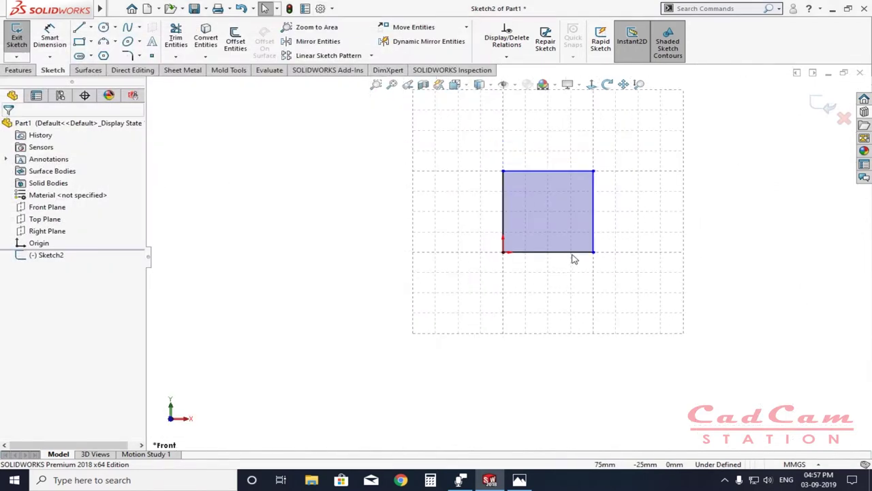
- Try the grid snapping with a vertical trial line downward from the origin, and cancel the line
scroll(566, 254, down, 3)
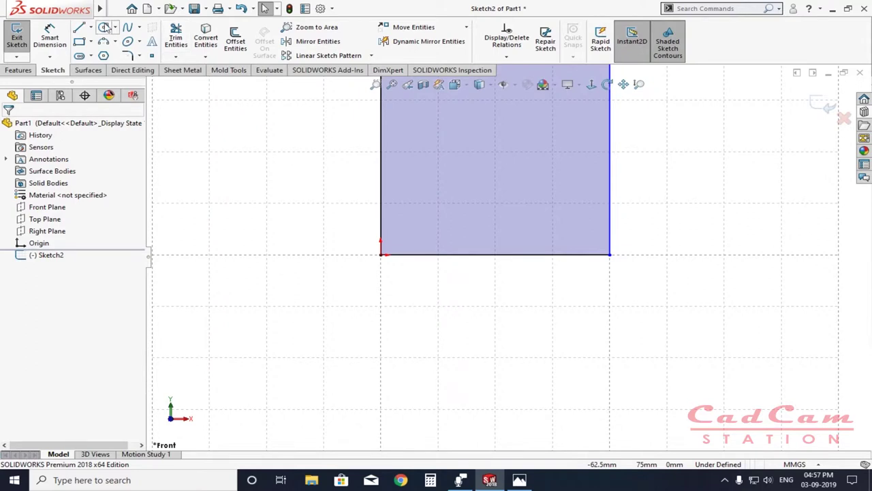
click(80, 26)
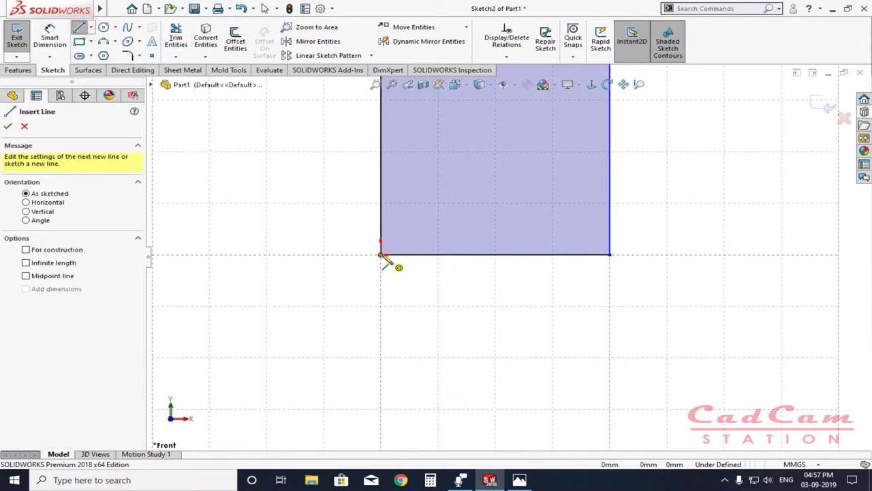
click(381, 255)
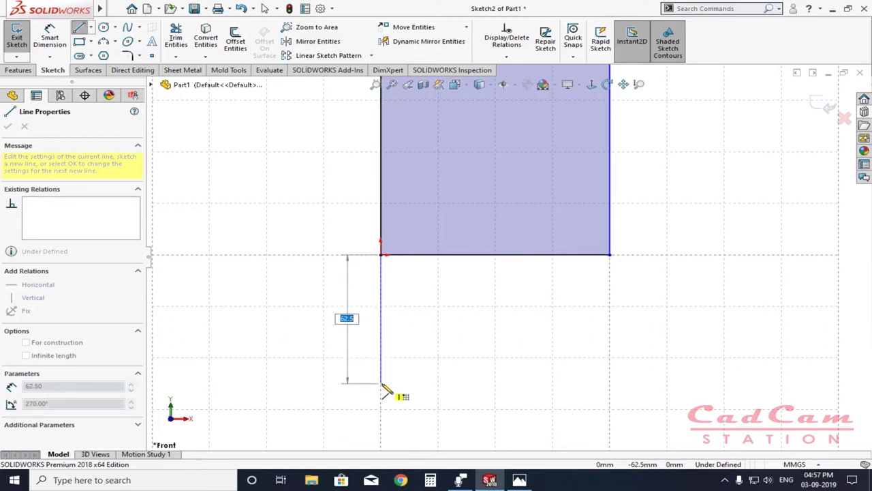
key(Escape)
key(f)
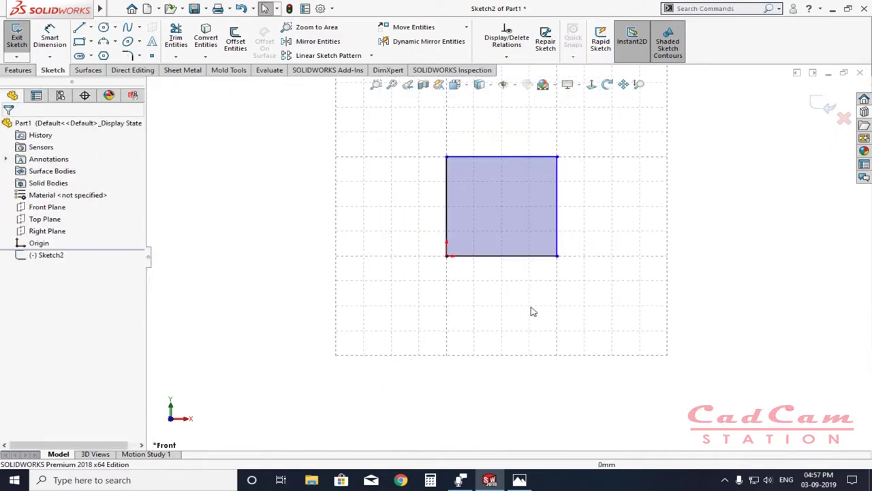
- Set the snap points per minor to 1 in the document's Grid/Snap properties
click(321, 8)
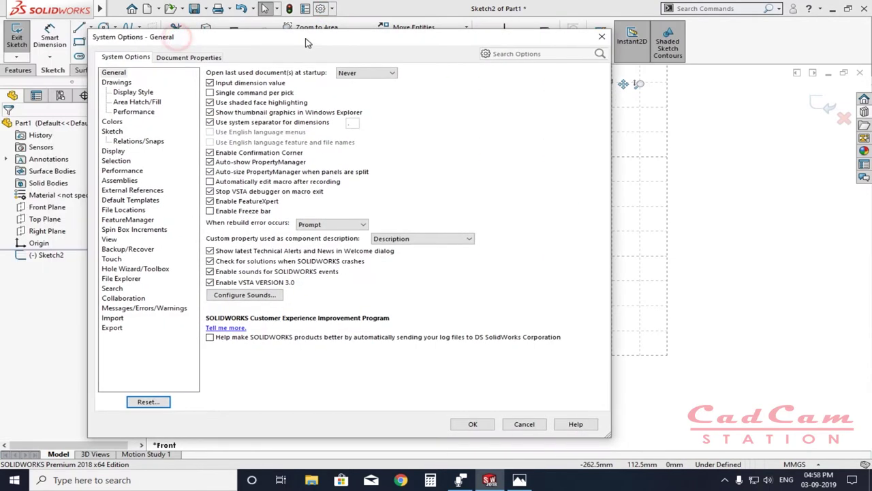
click(201, 57)
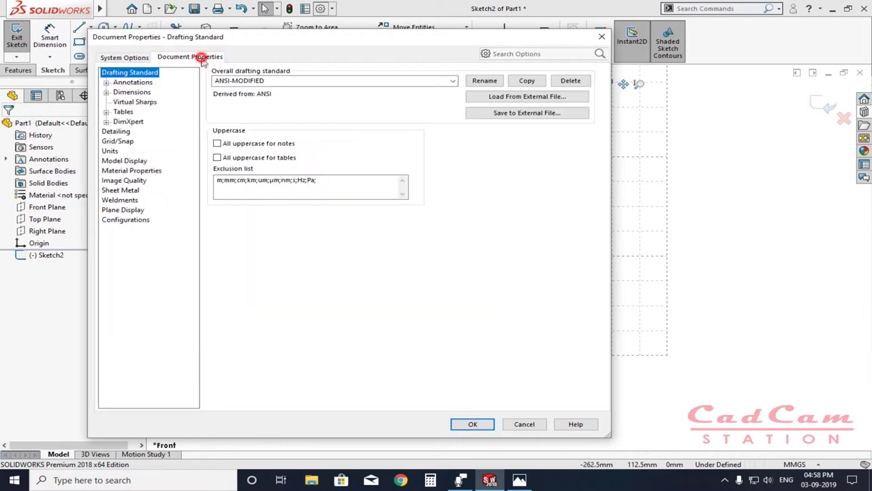
click(122, 140)
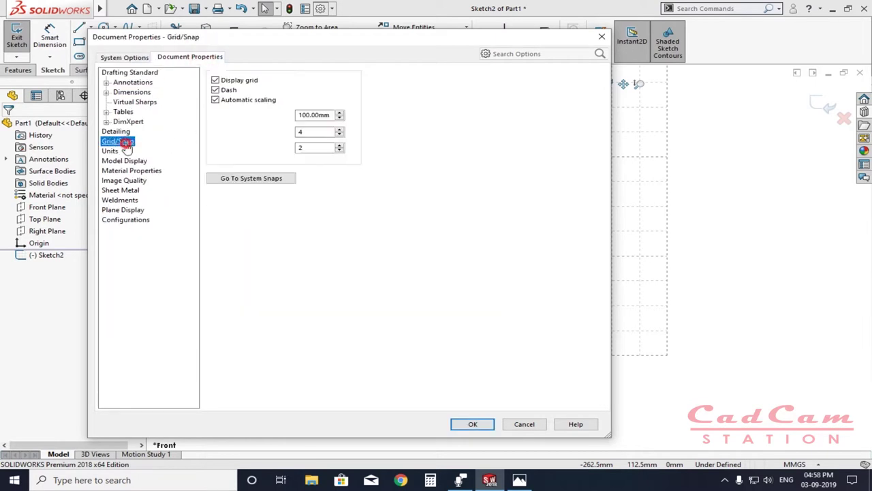
double_click(315, 148)
click(337, 151)
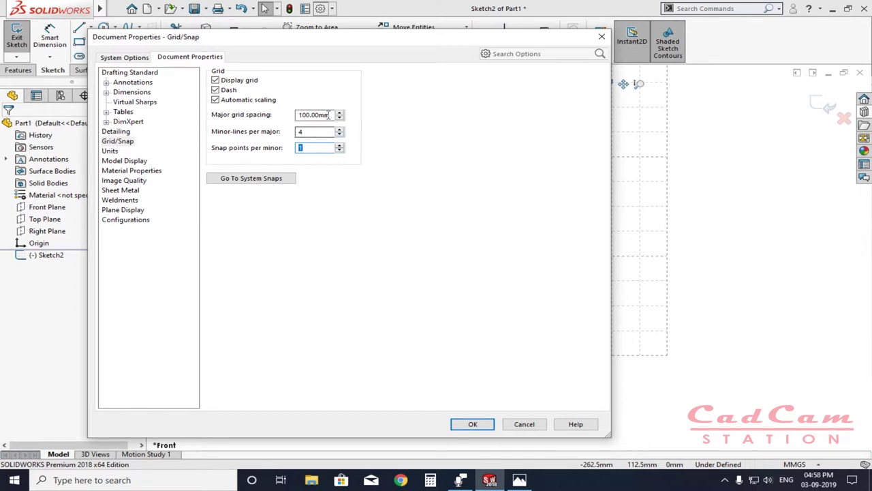
- Check the sample drawing's dimensions, set the major grid spacing to 50 mm, and apply the Grid/Snap properties
click(519, 481)
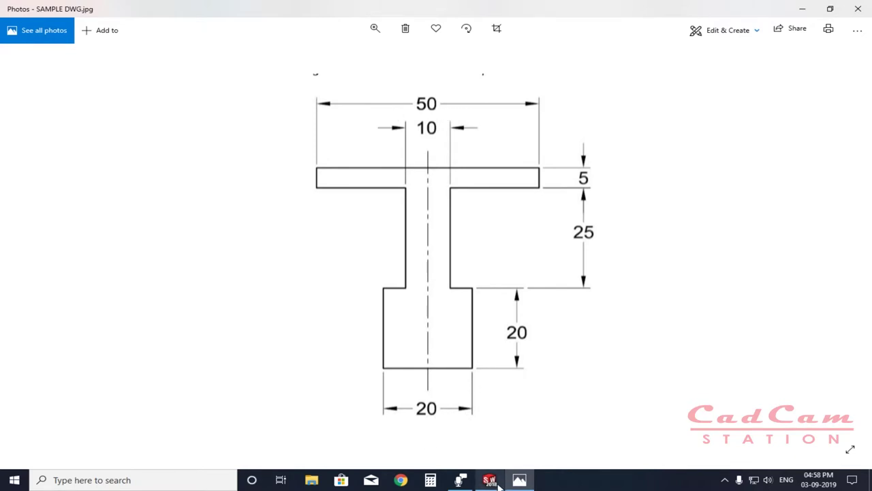
mouse_move(490, 480)
click(503, 417)
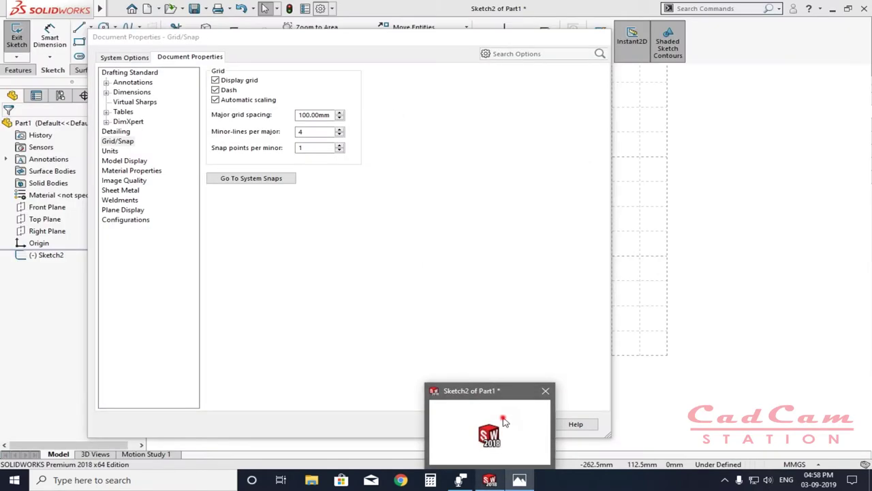
drag(332, 116, 297, 116)
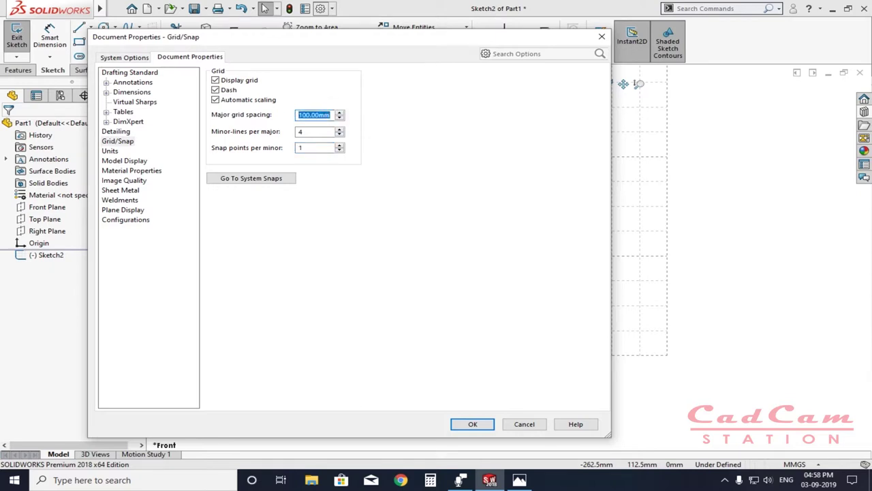
text(50)
double_click(317, 132)
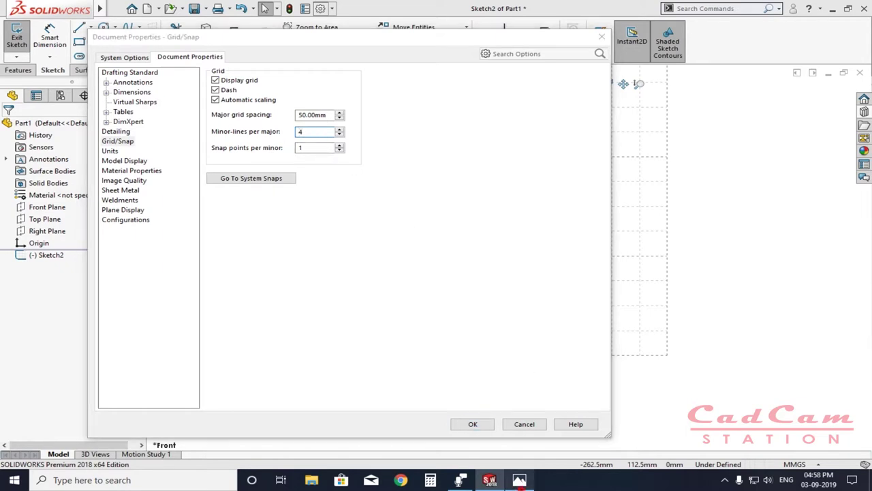
click(519, 479)
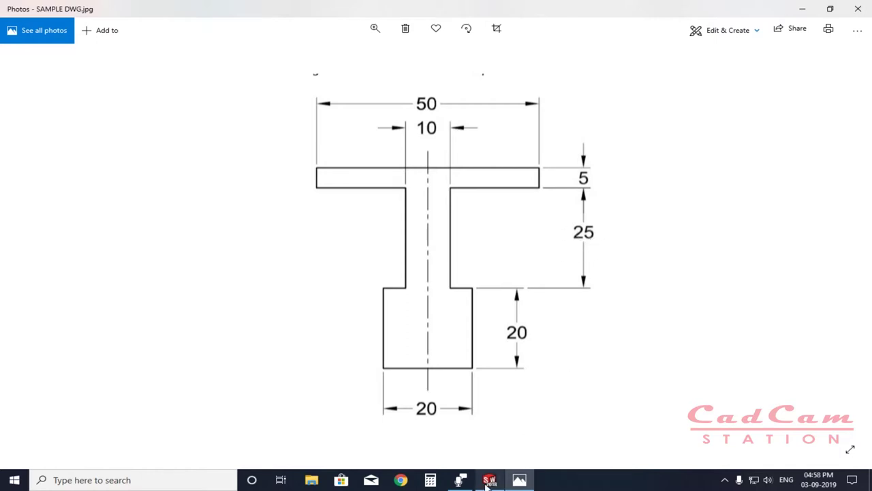
mouse_move(490, 481)
click(488, 454)
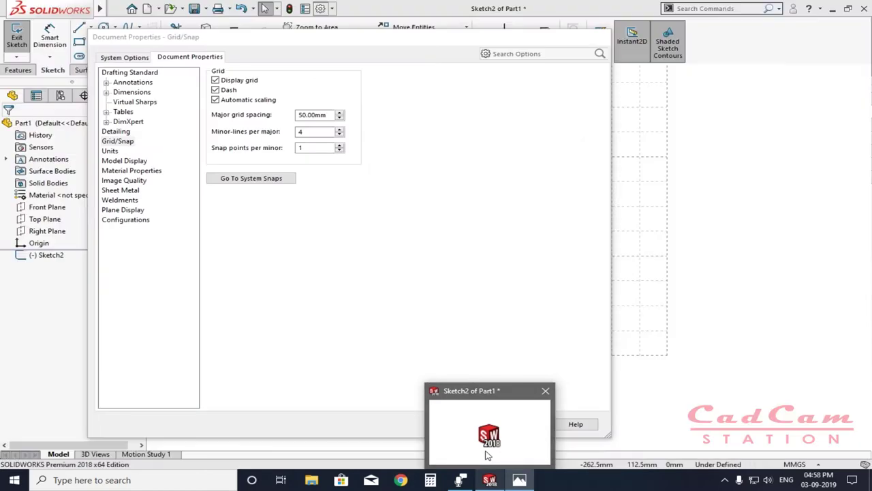
click(312, 133)
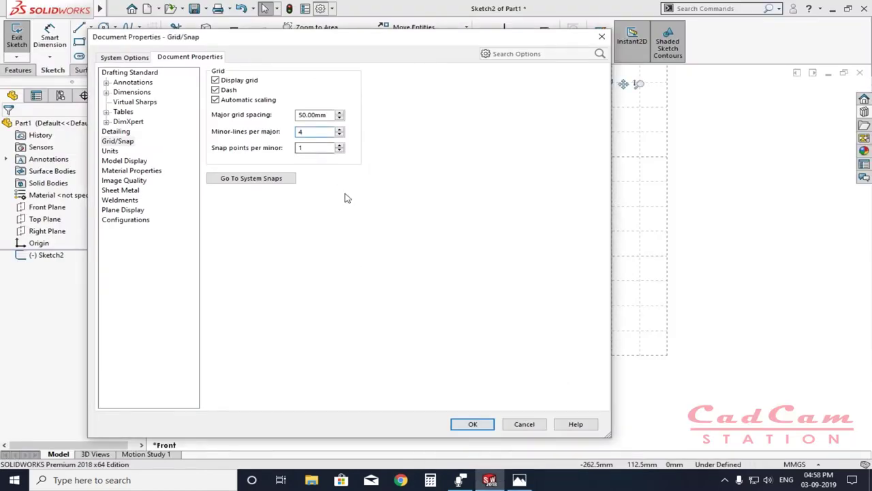
click(472, 424)
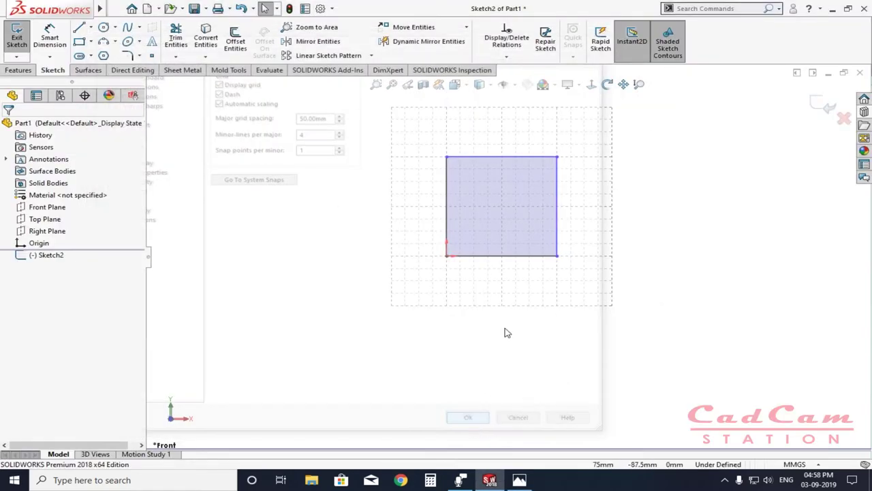
- Delete all four lines of the sketched square, leaving the sketch empty
click(649, 278)
scroll(613, 204, down, 4)
scroll(487, 271, up, 1)
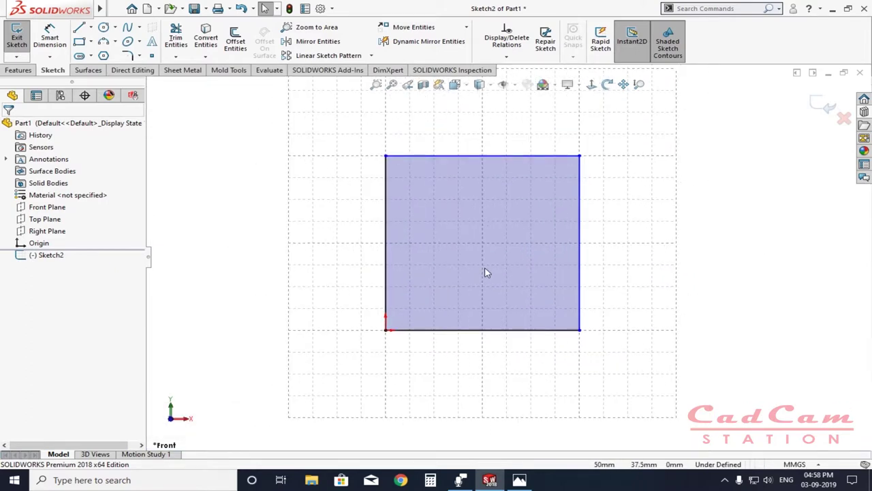
click(484, 267)
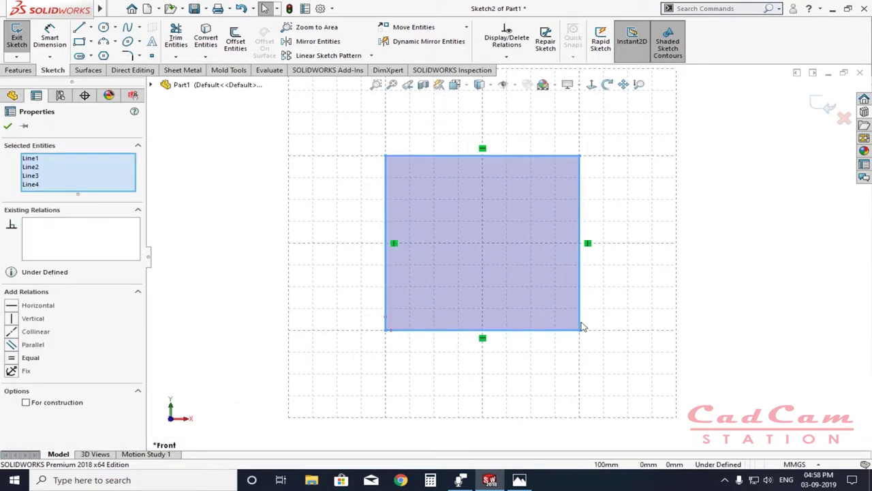
key(Delete)
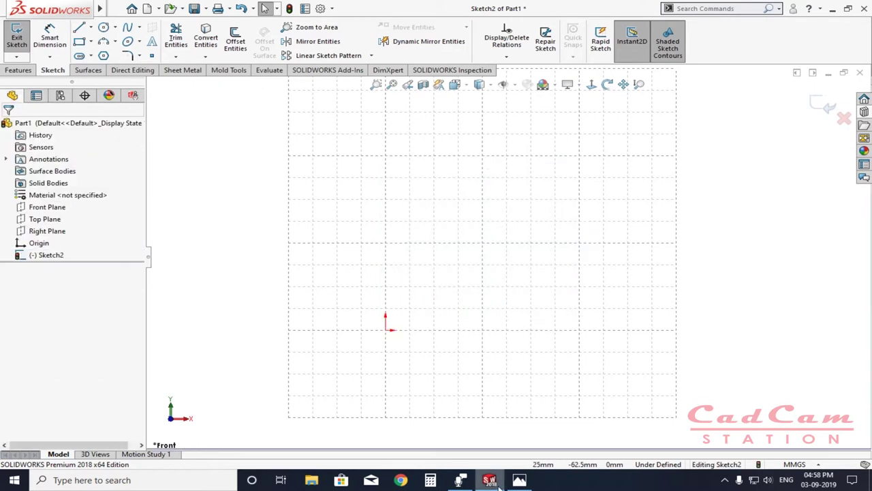
- Check the sample drawing, try the grid snapping with a horizontal trial line starting at the origin, and cancel the line
click(520, 480)
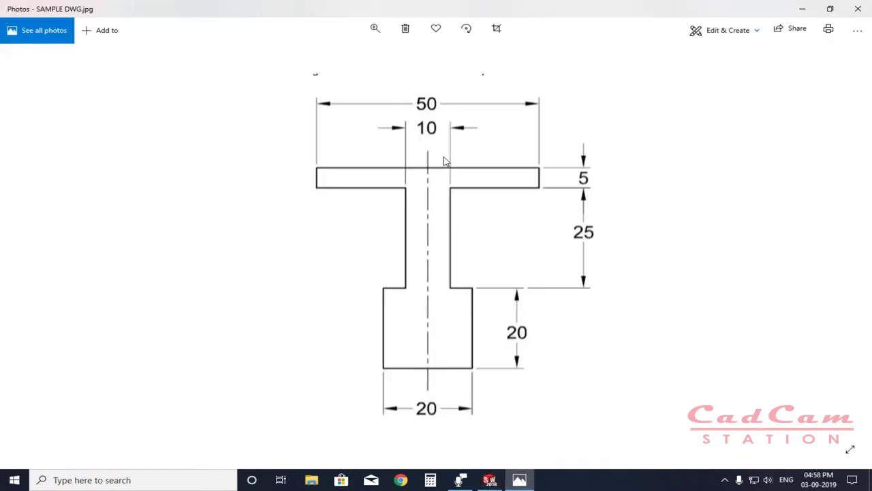
click(489, 479)
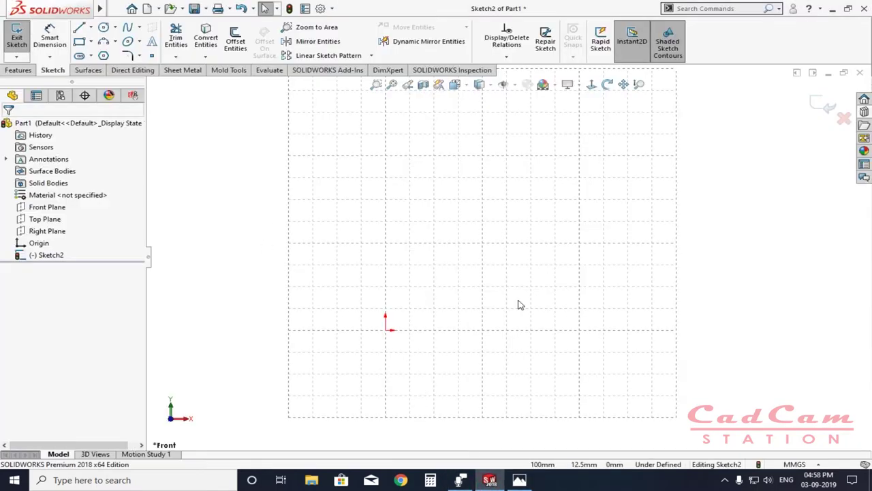
click(79, 27)
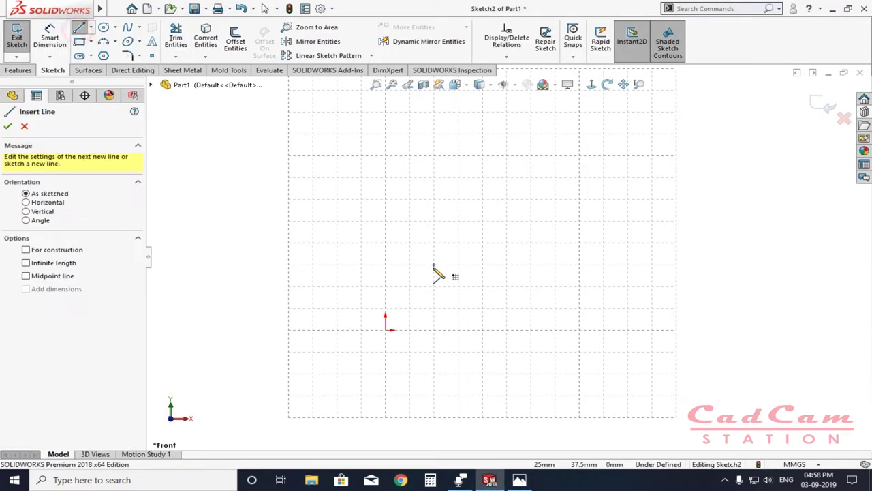
click(379, 334)
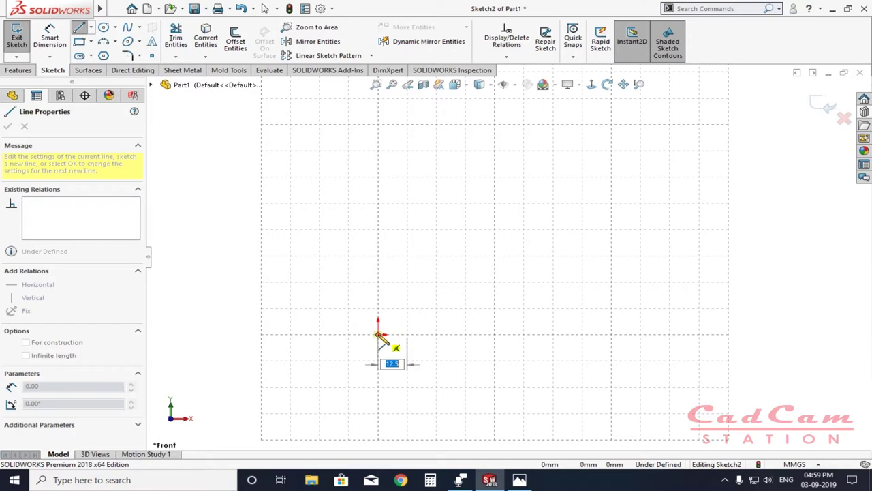
key(Escape)
- Review the sample drawing's dimensions, set the minor-lines per major to 5 in the document's Grid/Snap properties, and apply it
click(519, 480)
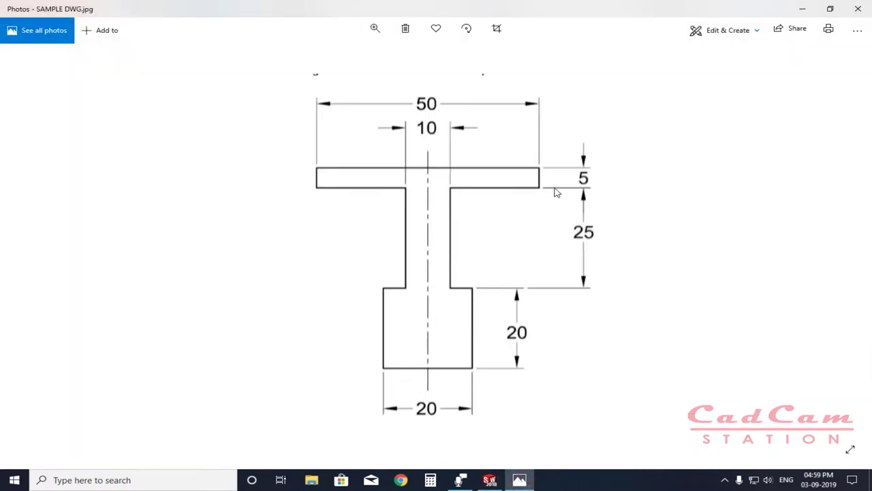
click(490, 480)
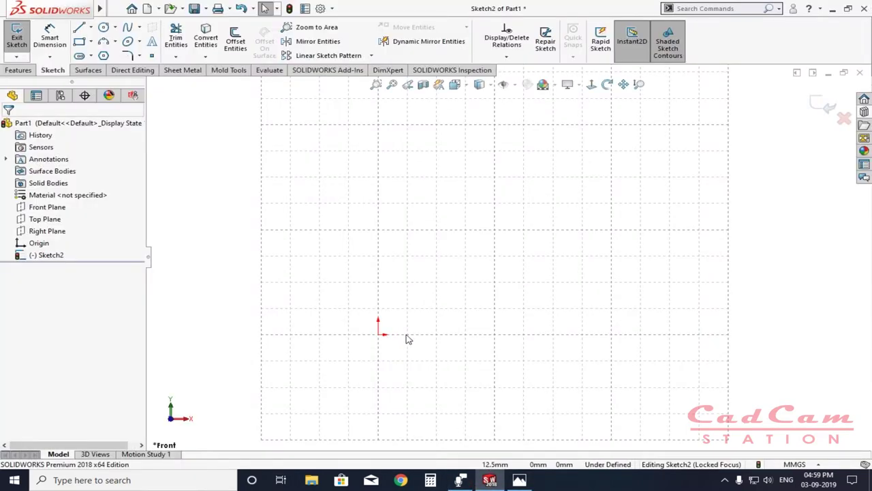
click(320, 8)
click(194, 57)
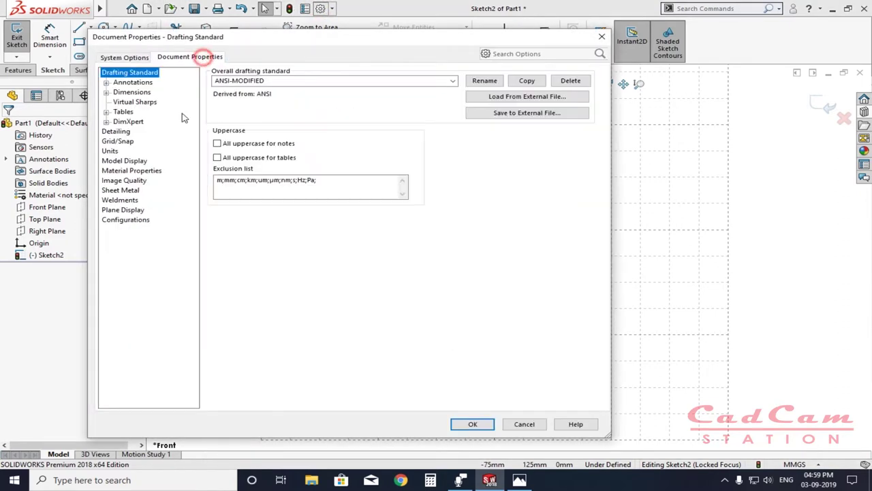
click(119, 141)
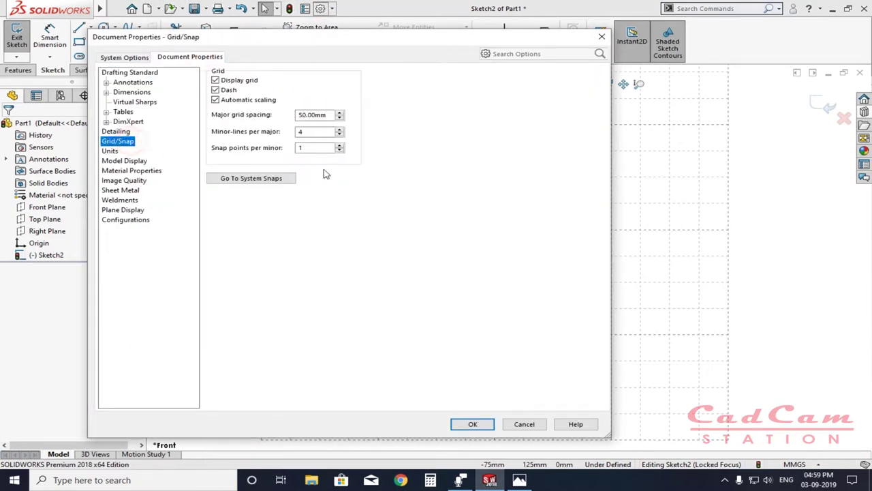
click(340, 131)
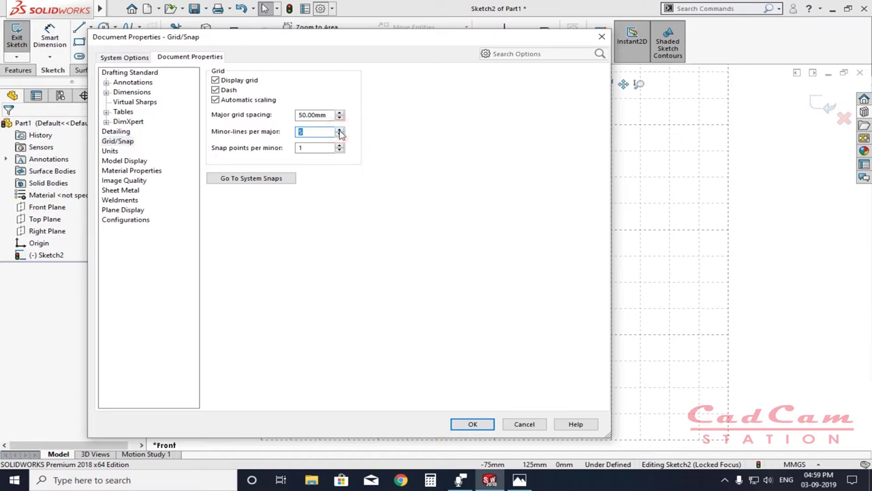
click(475, 425)
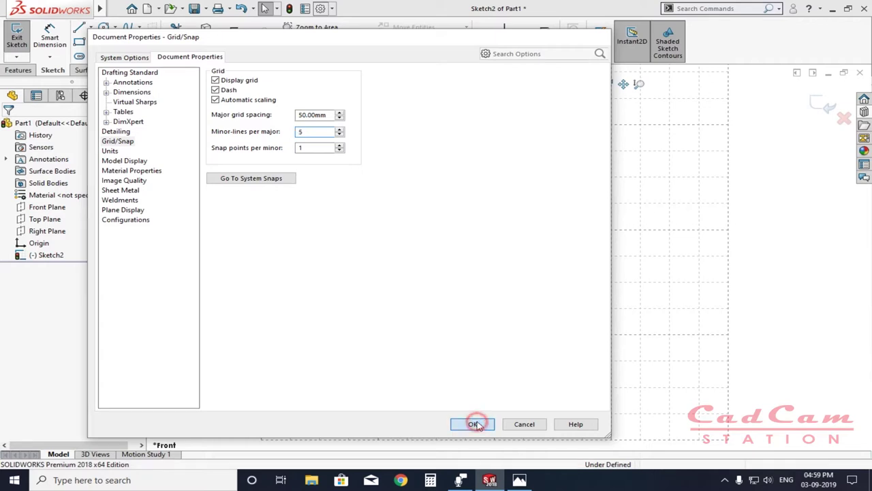
- Try the 10 mm grid snapping with a horizontal trial line from the origin, and cancel the line
click(79, 29)
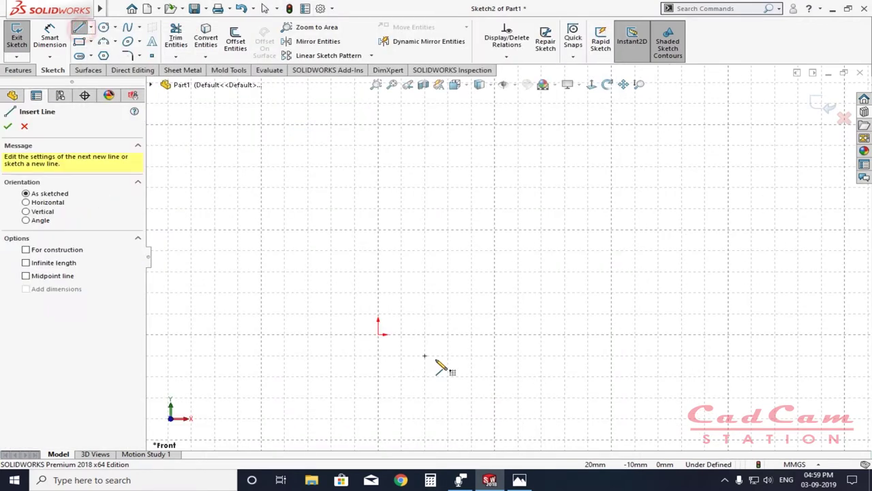
click(378, 334)
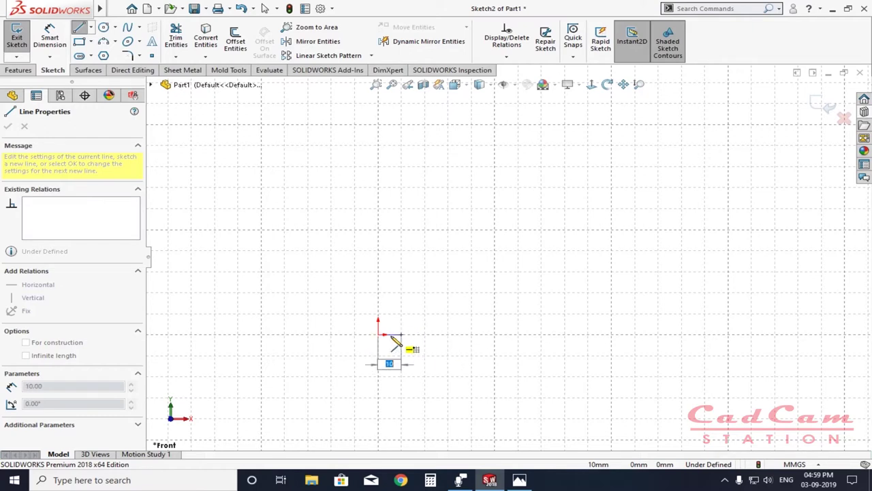
key(Escape)
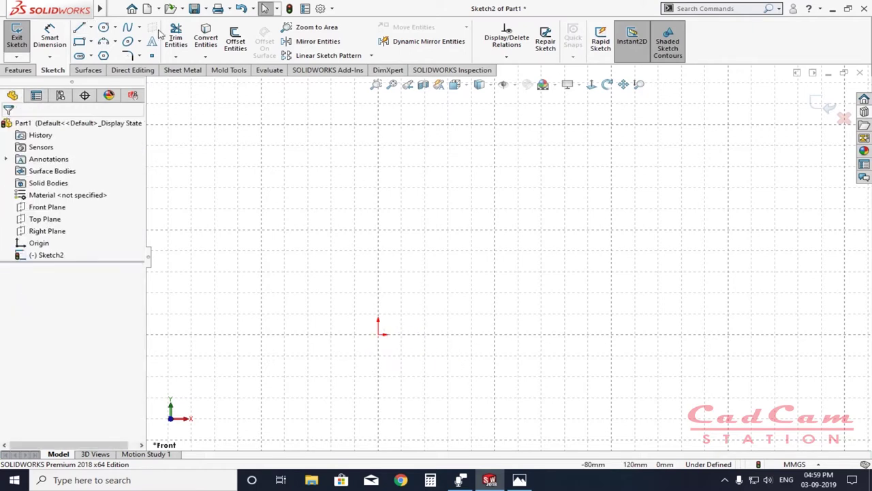
- Set the snap points per minor to 2 in the document's Grid/Snap properties and apply it
click(321, 8)
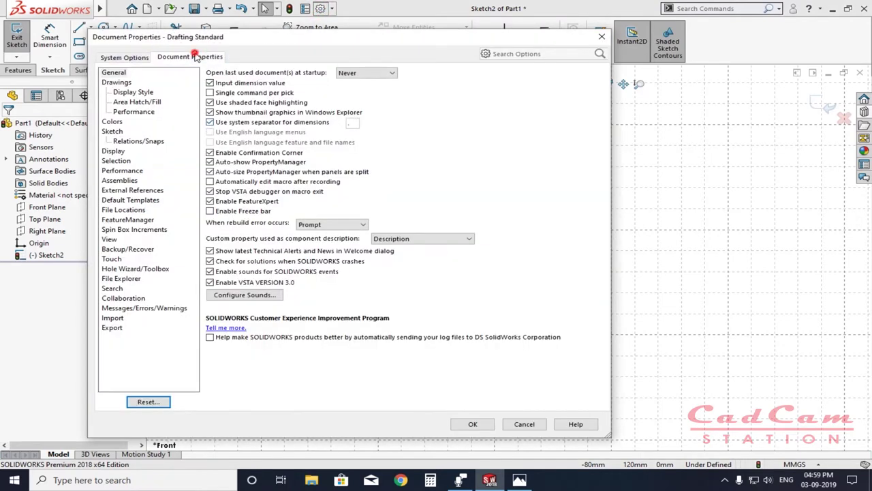
click(195, 57)
click(119, 141)
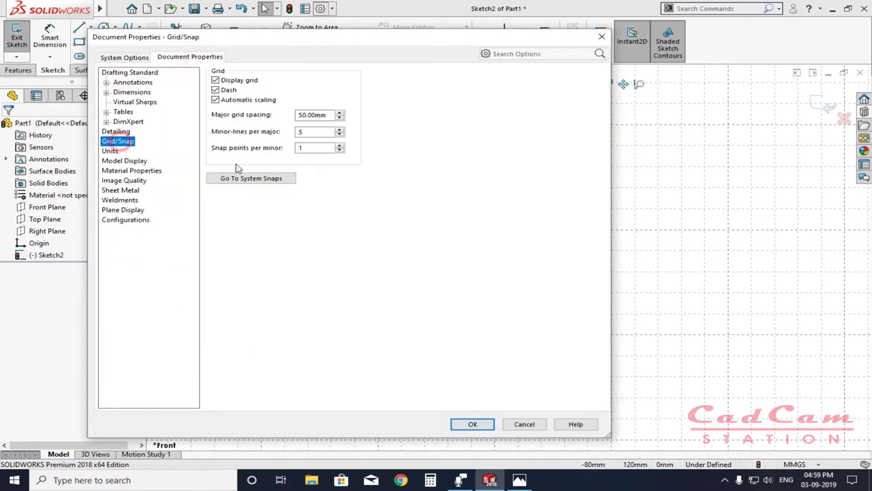
click(340, 148)
click(470, 424)
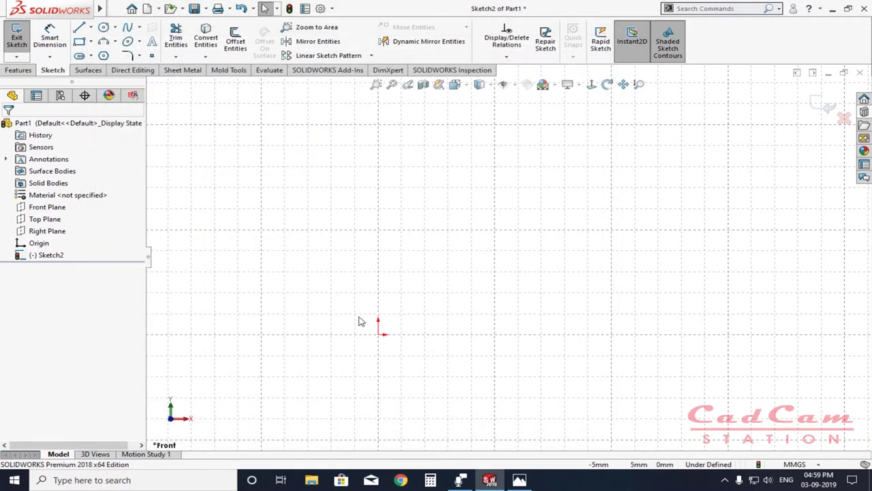
- Try the 5 mm snapping with a horizontal trial line from the origin, cancel it, and switch to the sample drawing in Photos
key(l)
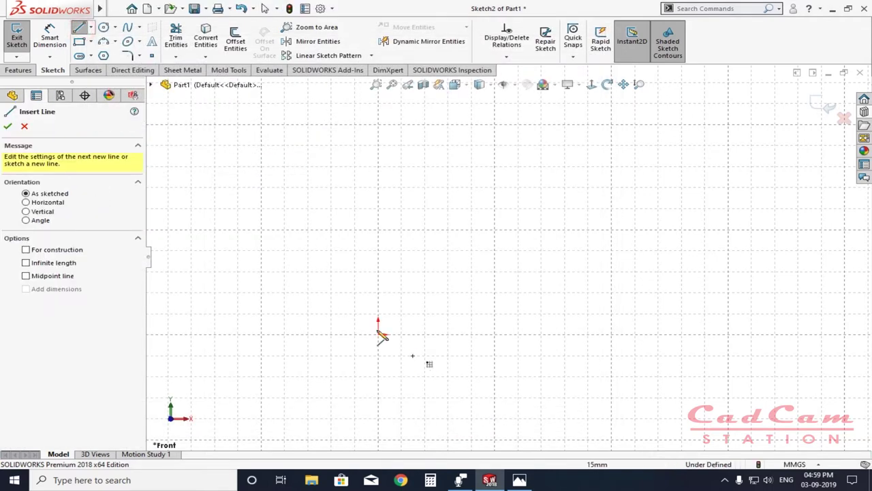
click(378, 334)
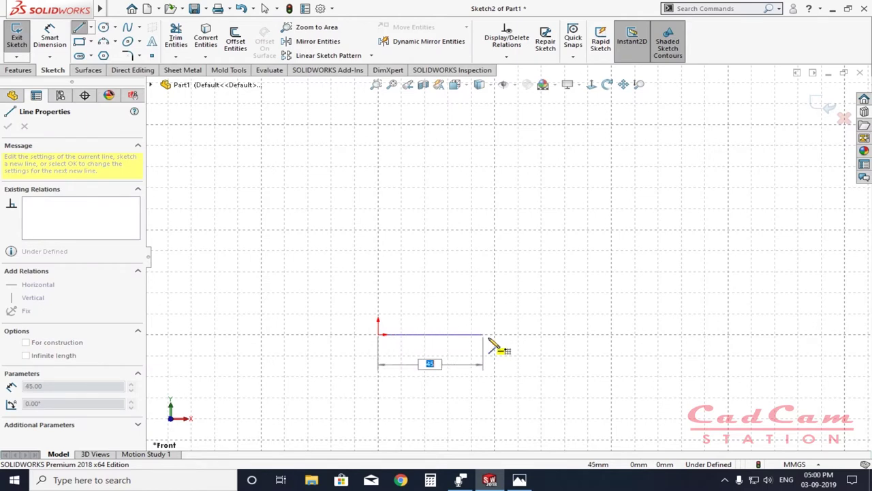
key(Escape)
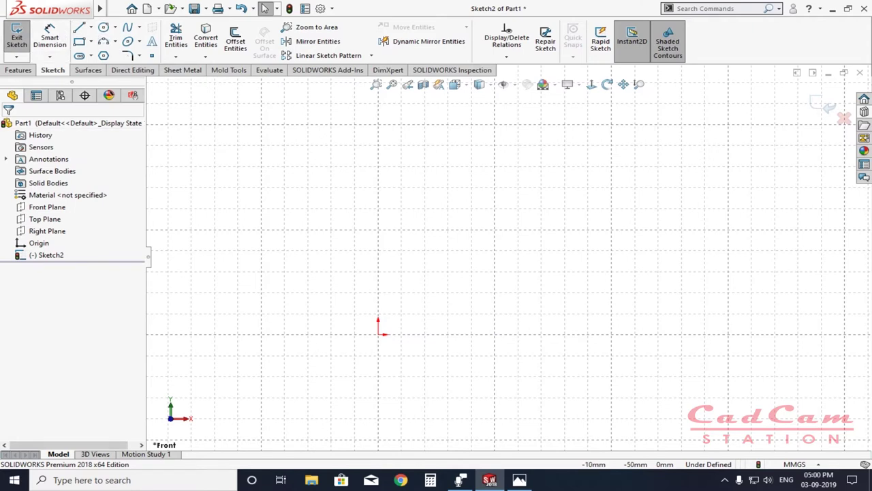
click(529, 482)
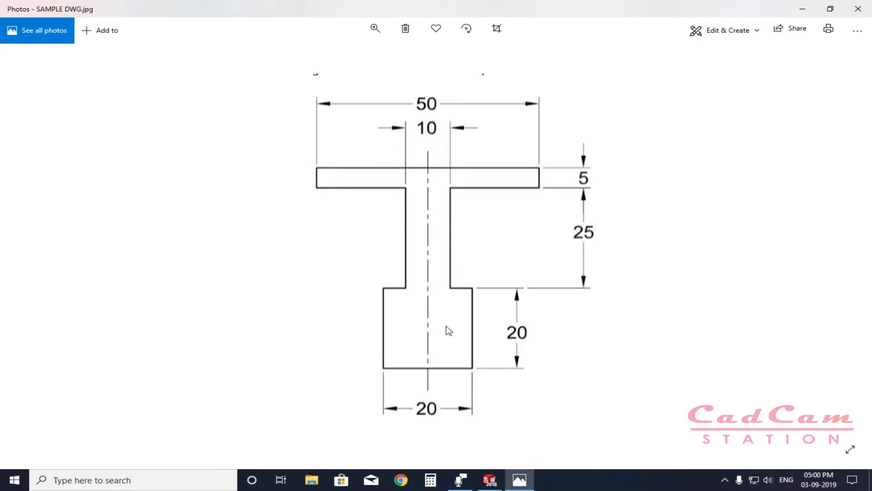
- Switch to SOLIDWORKS and sketch a 50 mm vertical centerline upward from the origin
key(alt+Tab)
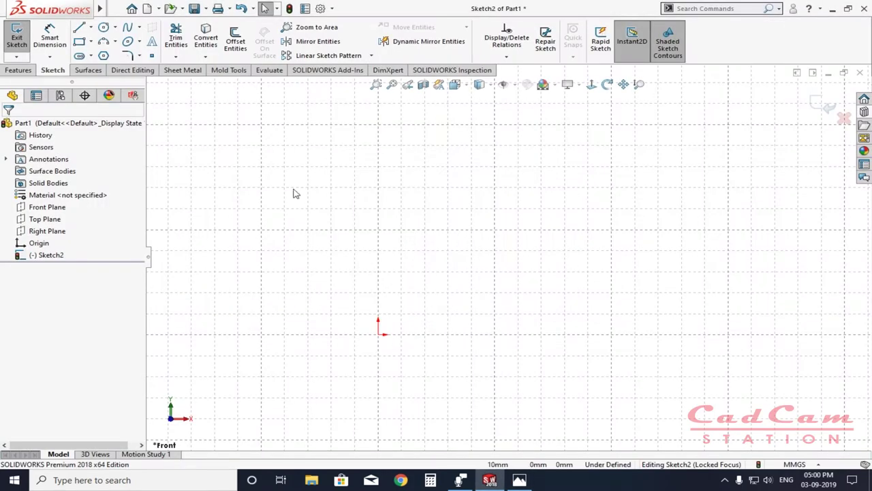
click(91, 28)
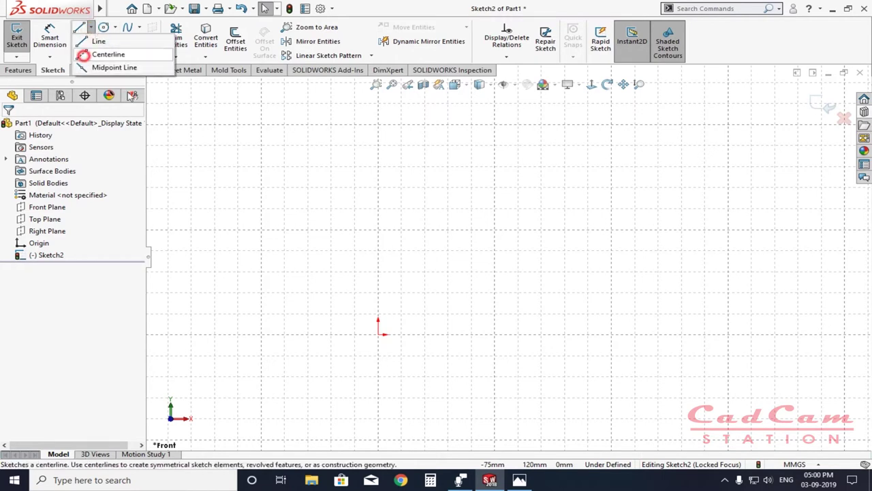
click(103, 53)
click(378, 335)
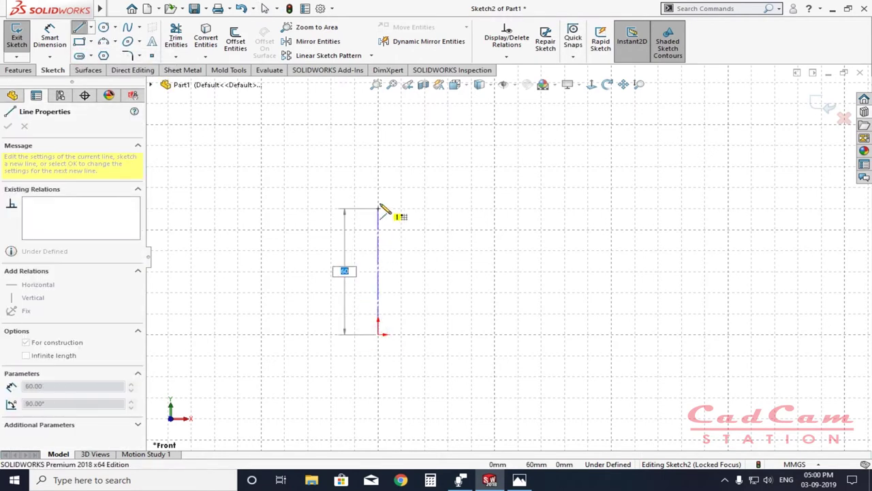
click(378, 230)
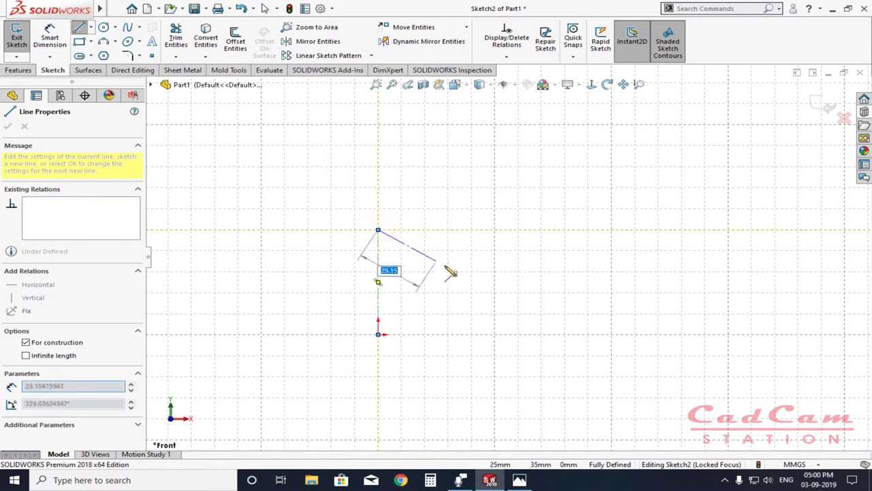
key(Escape)
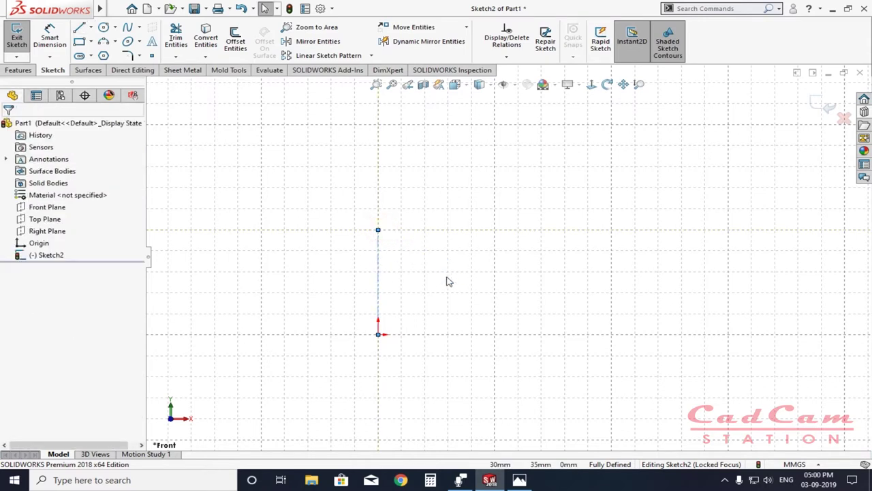
- Turn on dynamic mirroring about the centerline and sketch the profile's 10 mm horizontal base line from the origin
click(413, 43)
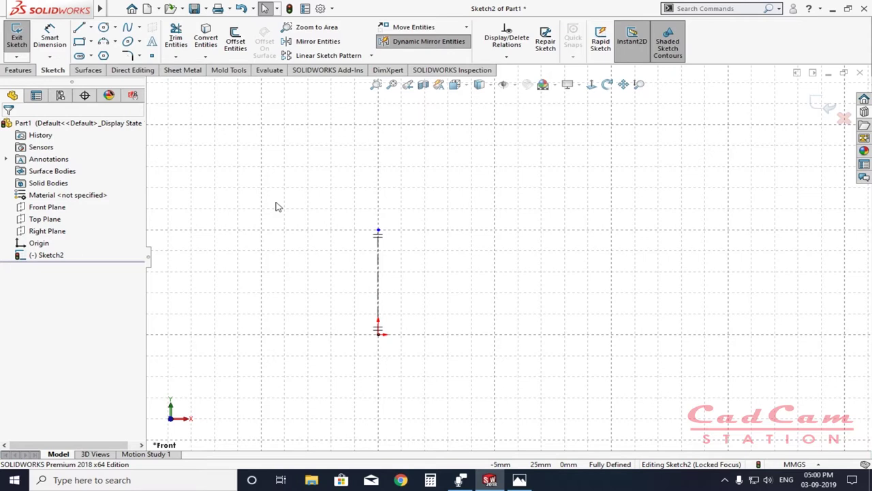
click(79, 27)
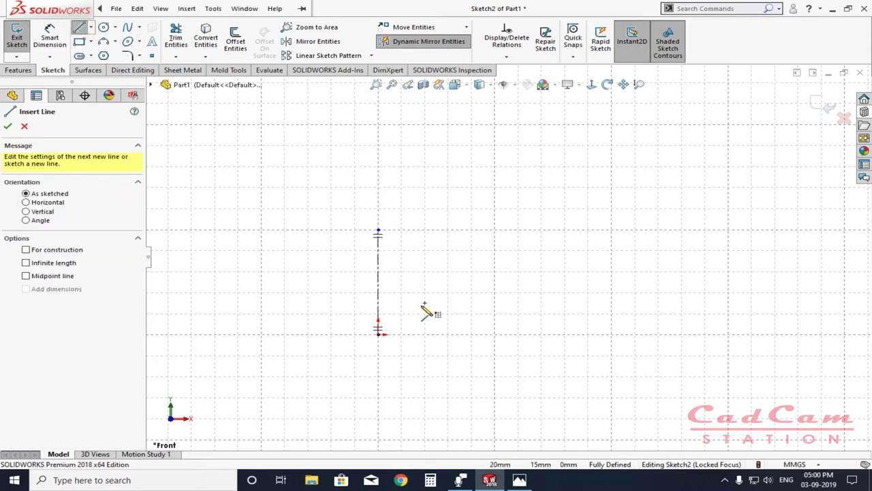
scroll(381, 341, down, 3)
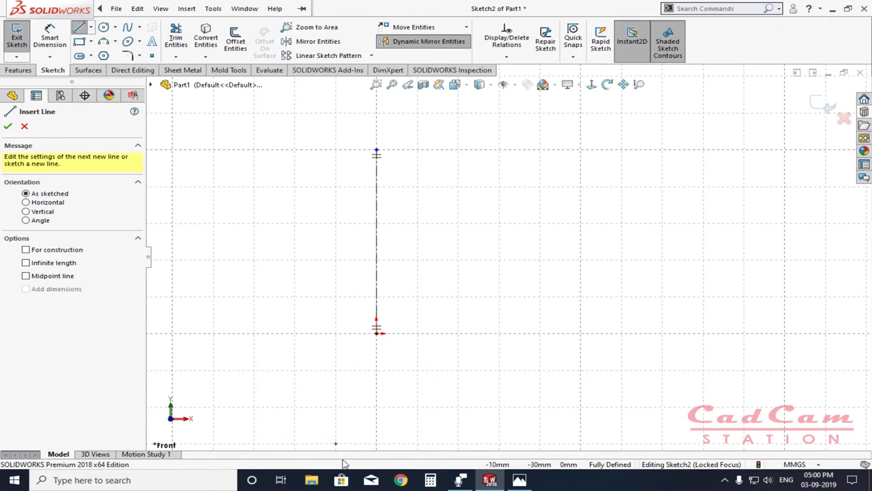
key(alt+Tab)
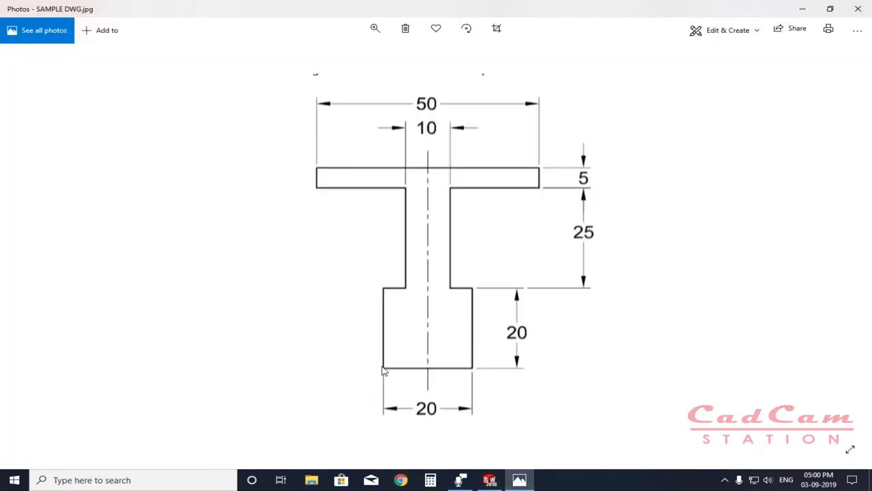
key(alt+Tab)
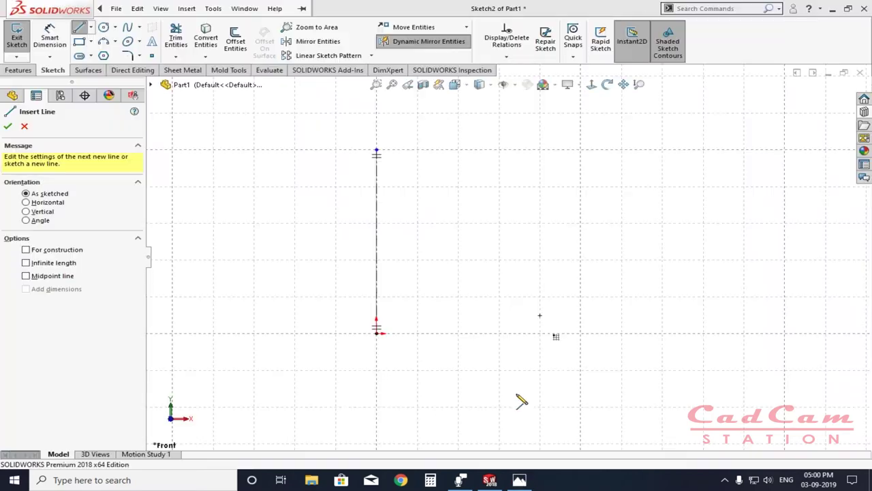
click(377, 333)
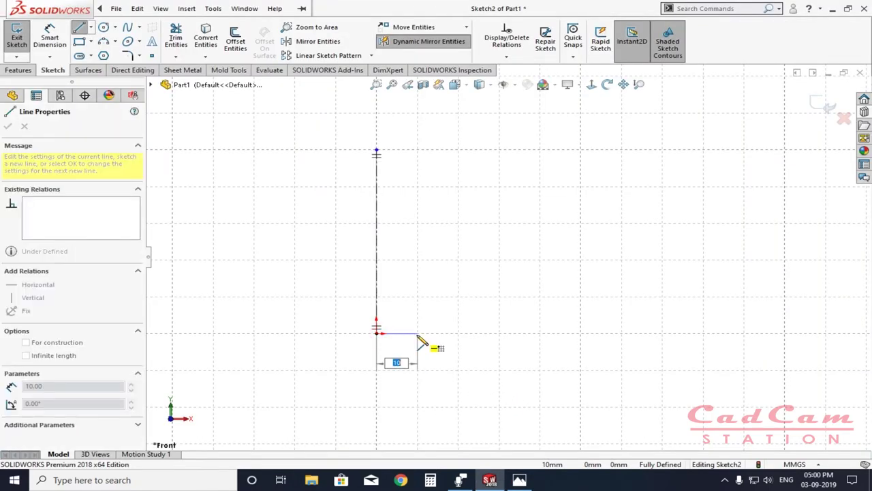
click(418, 333)
- Following the sample drawing, sketch the base block's 20 mm vertical side and its 5 mm inward shoulder
key(alt+Tab)
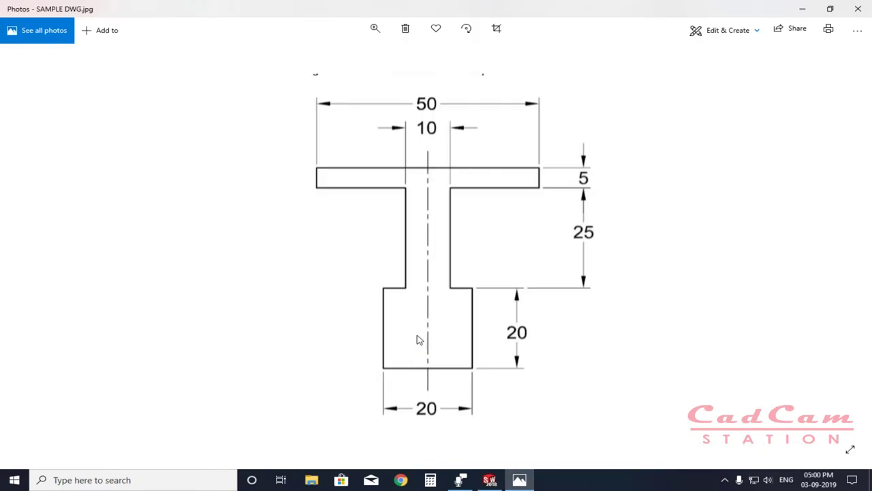
key(alt+Tab)
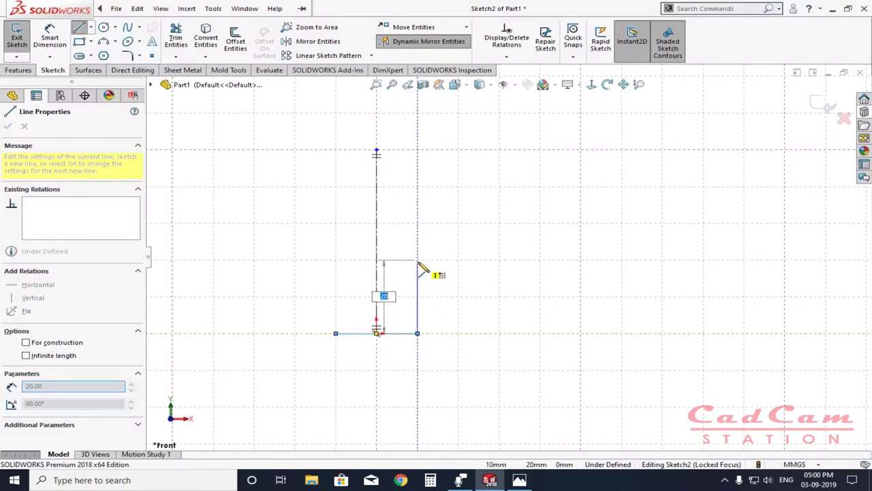
click(418, 260)
key(alt+Tab)
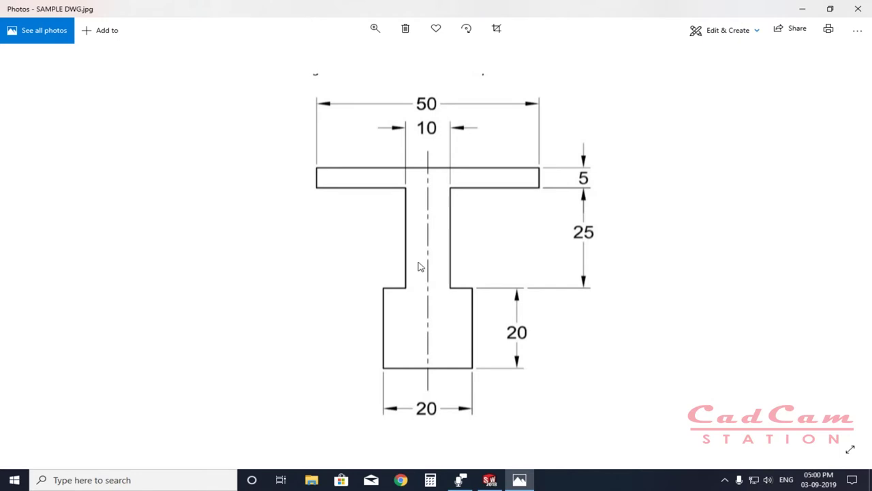
key(alt+Tab)
click(398, 259)
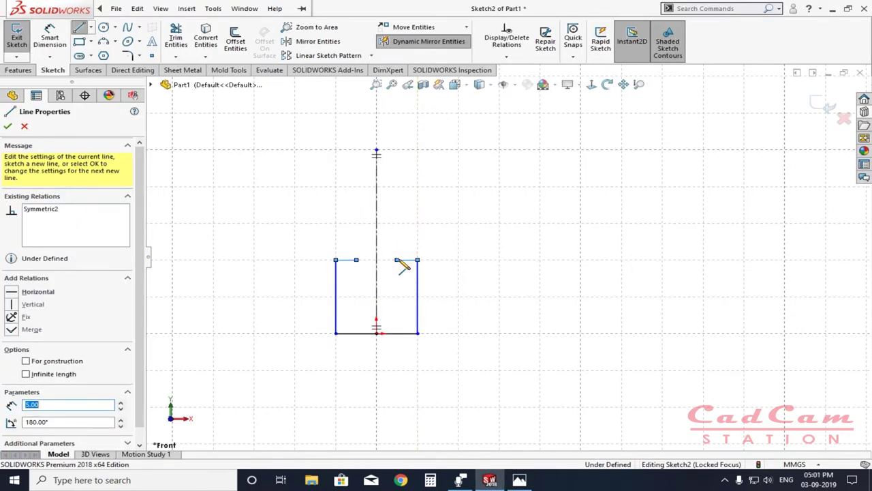
- Check the sample drawing and sketch the stem's 25 mm vertical side up from the shoulder
key(alt+Tab)
key(alt+Tab)
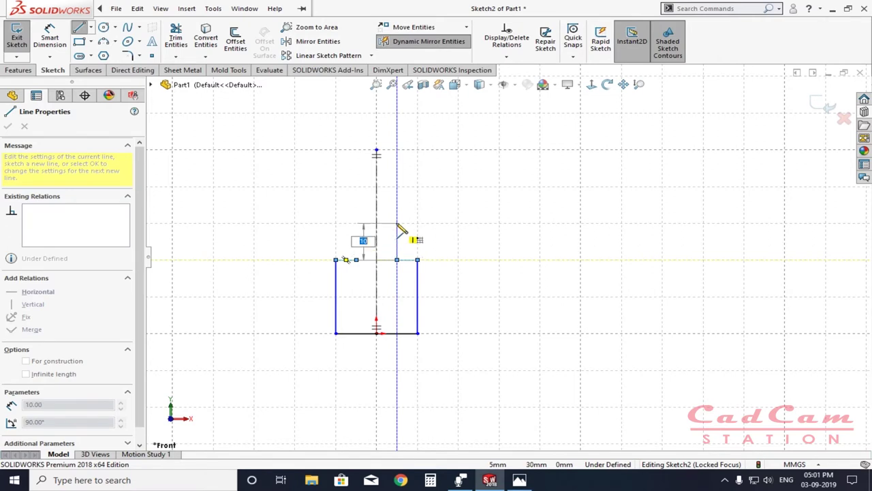
click(396, 169)
- Check the flange in the sample drawing and sketch its 20 mm horizontal underside between the stem's upper end and the flange's outer end
key(alt+Tab)
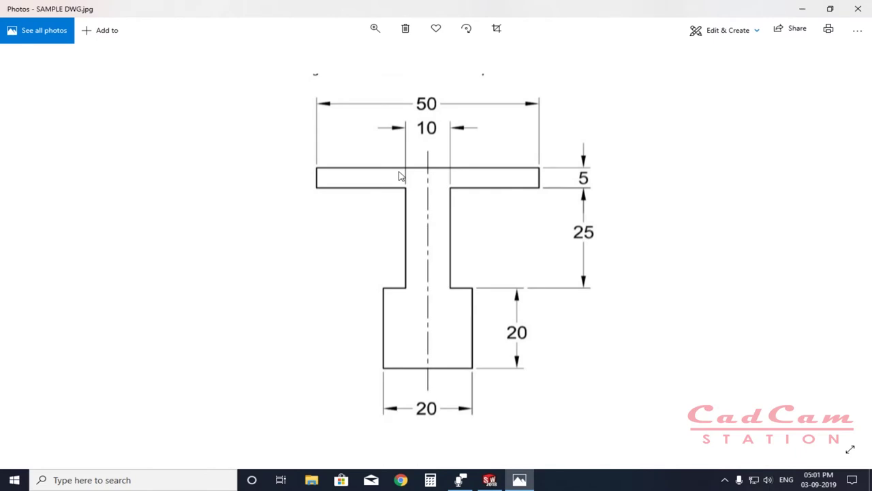
key(alt+Tab)
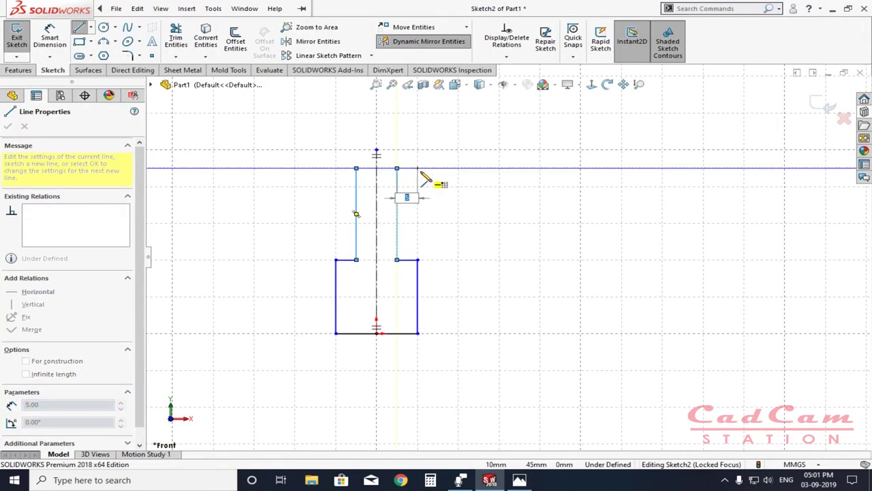
key(alt+Tab)
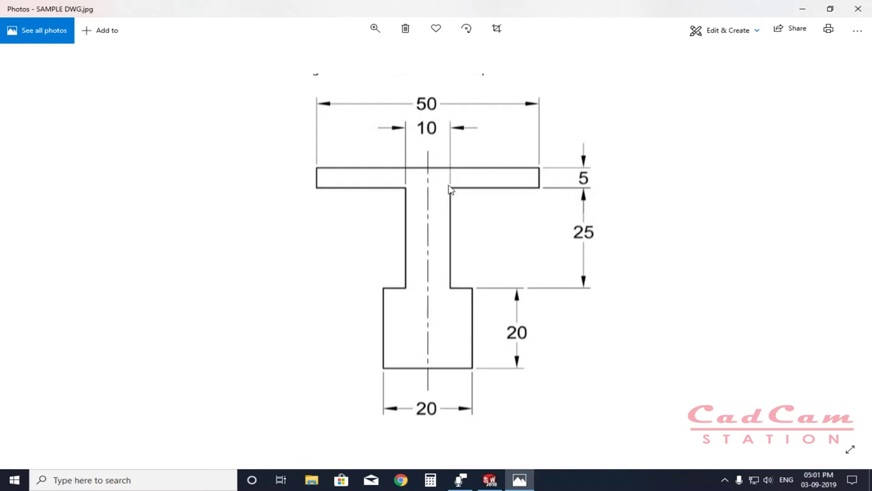
key(alt+Tab)
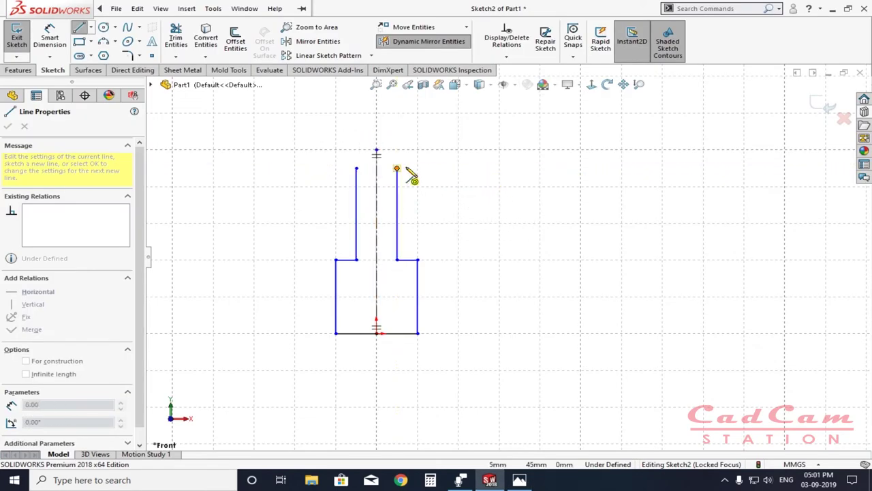
mouse_move(397, 169)
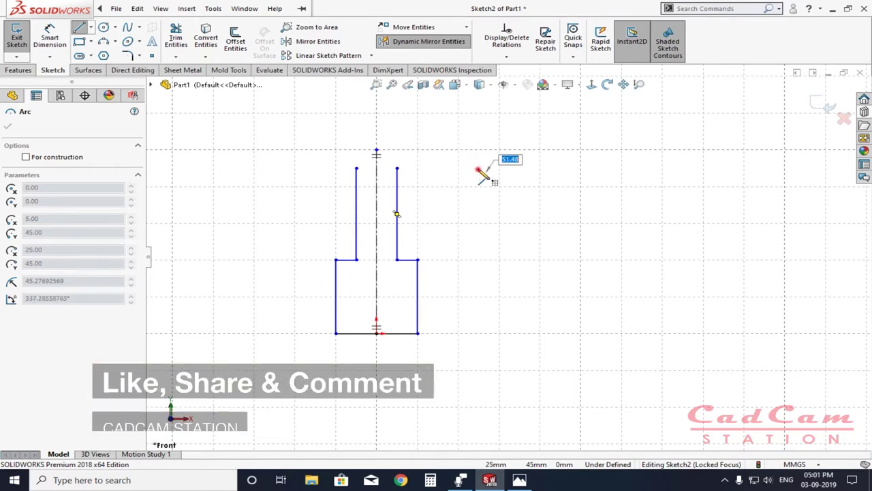
key(Escape)
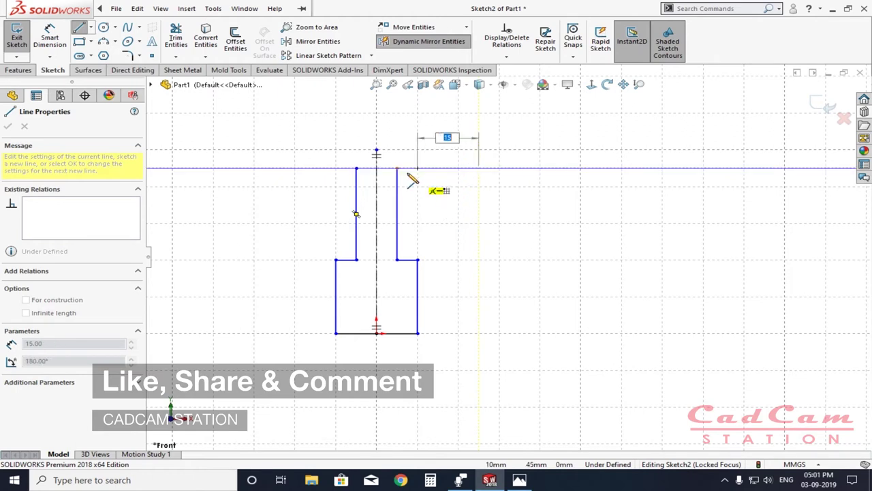
click(397, 168)
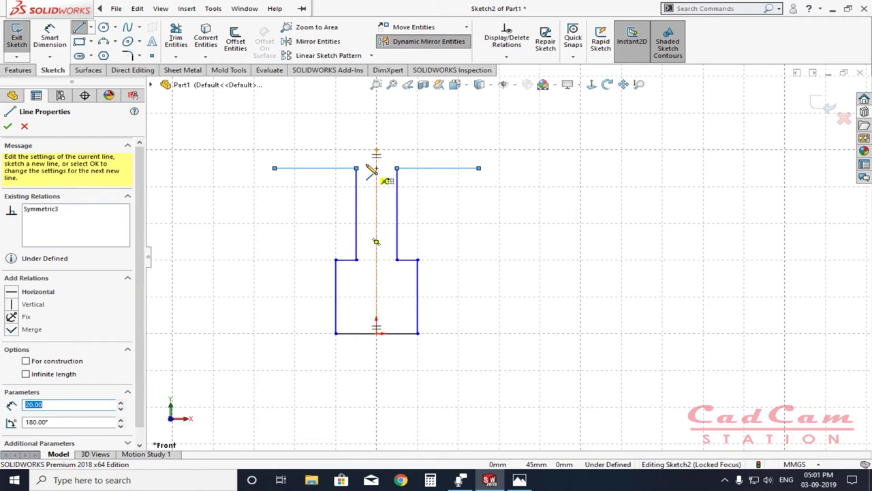
click(480, 168)
- Close the profile with the flange's 5 mm vertical end and a 25 mm horizontal top line to the centerline
click(479, 150)
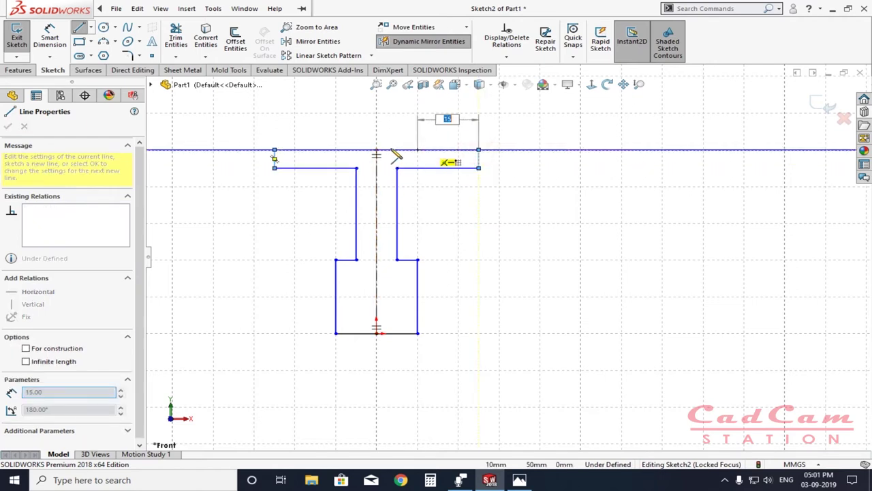
click(376, 150)
key(Escape)
key(Escape)
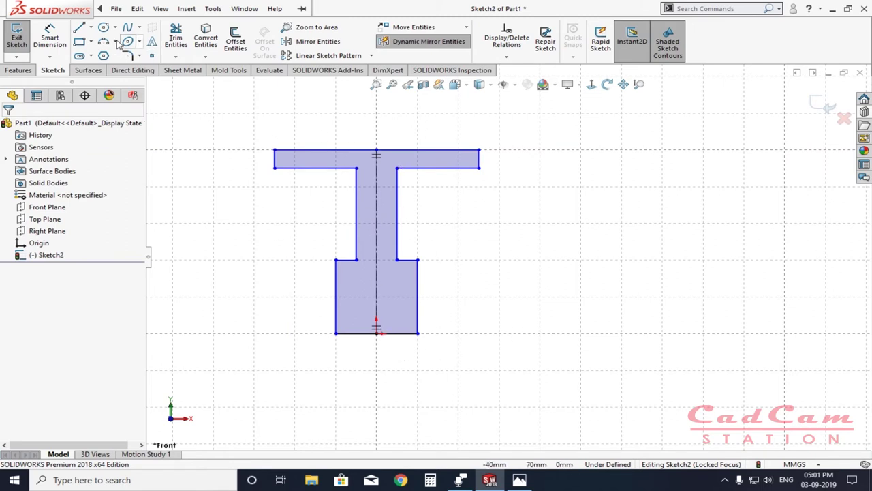
- Check the horizontal distance from the flange's end edge to the centerline with Smart Dimension, without placing a dimension
click(50, 37)
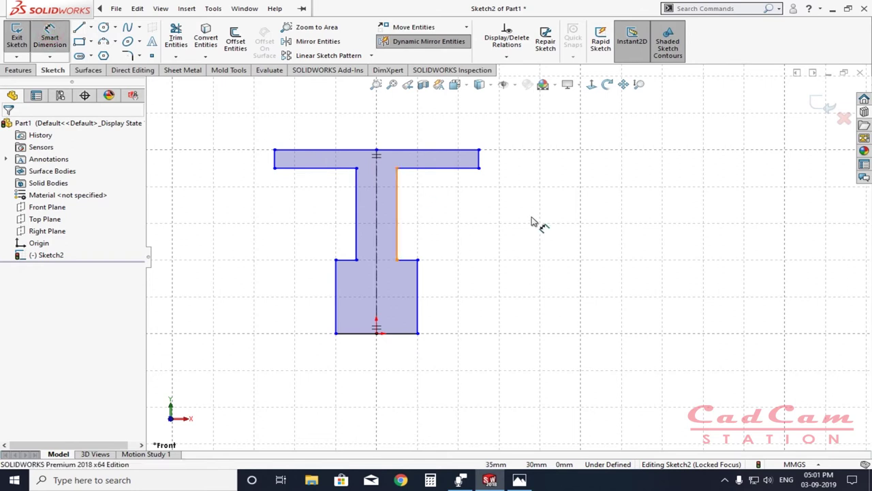
click(480, 160)
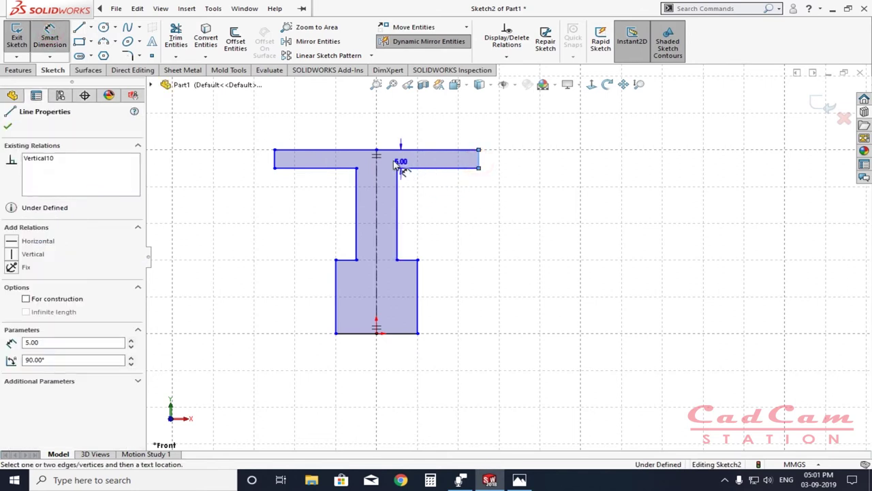
click(378, 161)
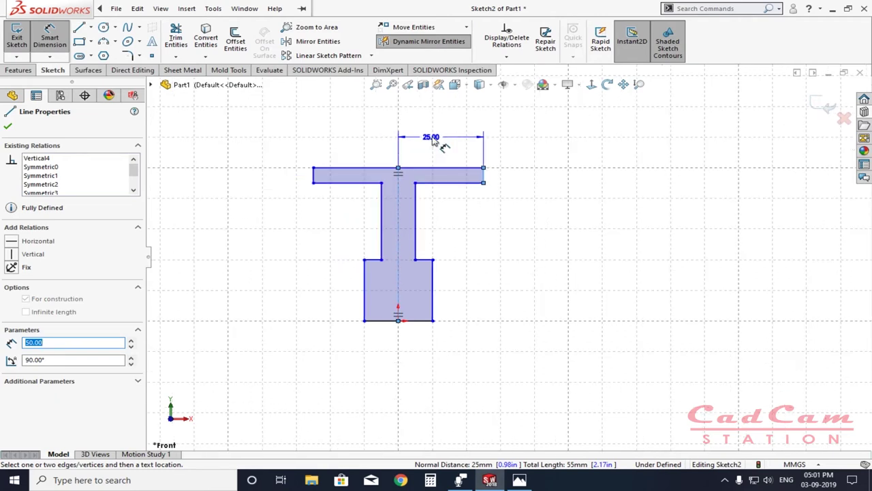
click(498, 185)
key(Escape)
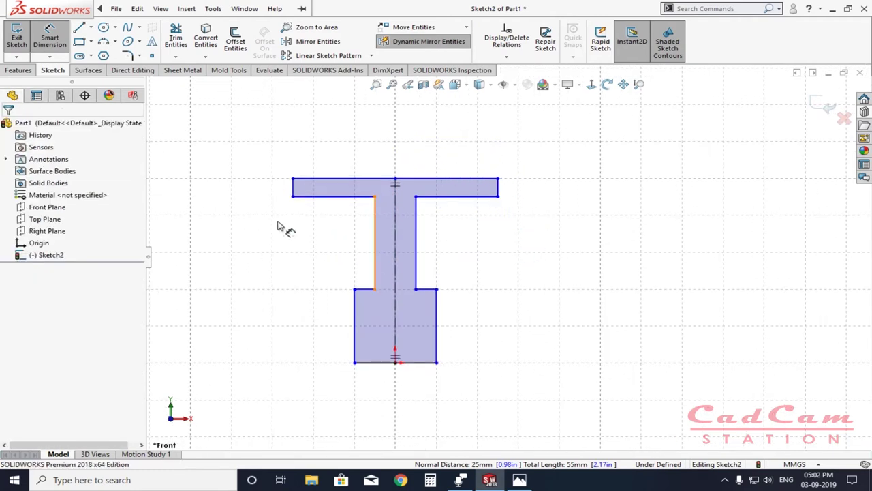
key(Escape)
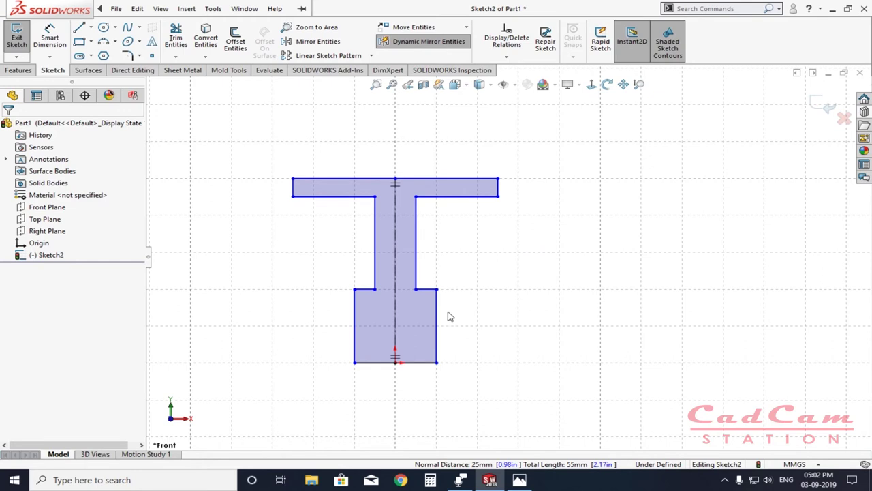
- Fully define the sketch by calculating relations and dimensions for all entities, and accept the result
scroll(447, 352, up, 1)
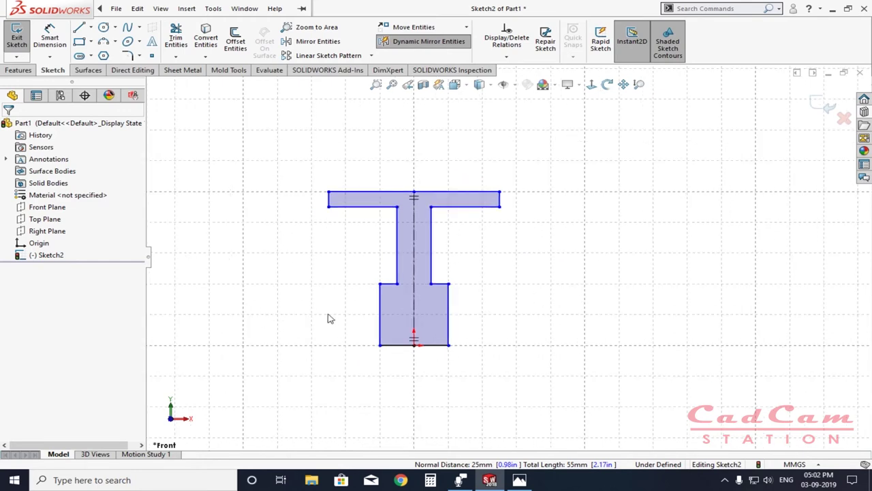
click(506, 57)
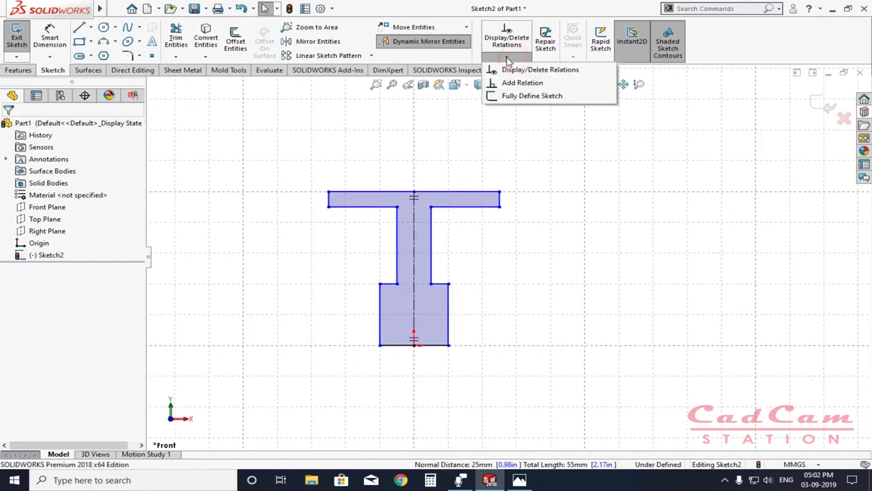
click(530, 97)
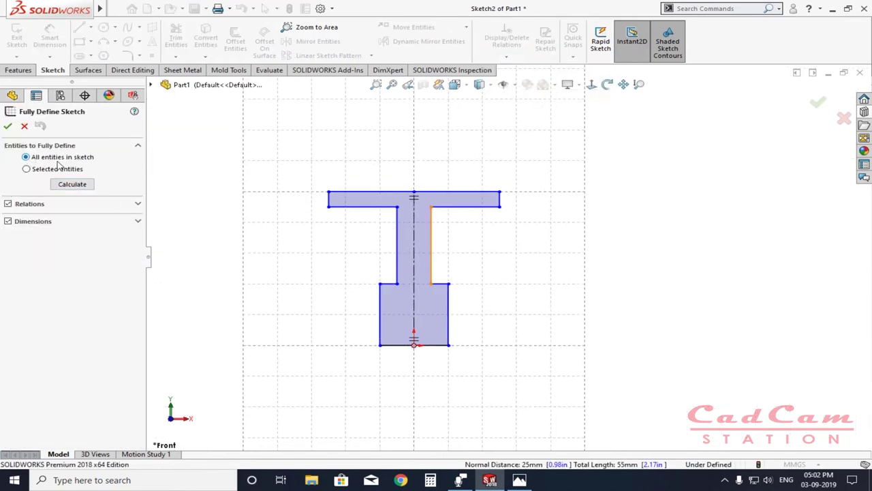
click(77, 186)
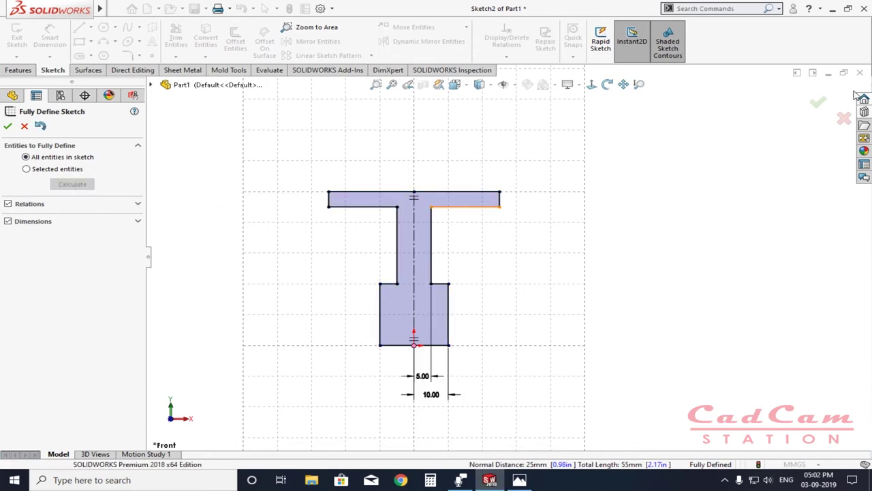
click(818, 102)
click(606, 84)
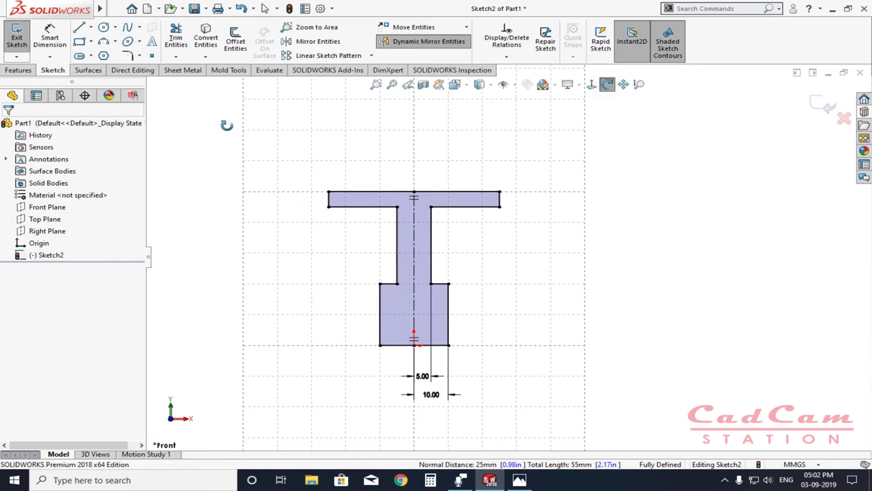
- Sketch a horizontal construction centerline from the origin to a point 30 mm along the profile's base, with dynamic mirroring active
click(91, 28)
click(87, 58)
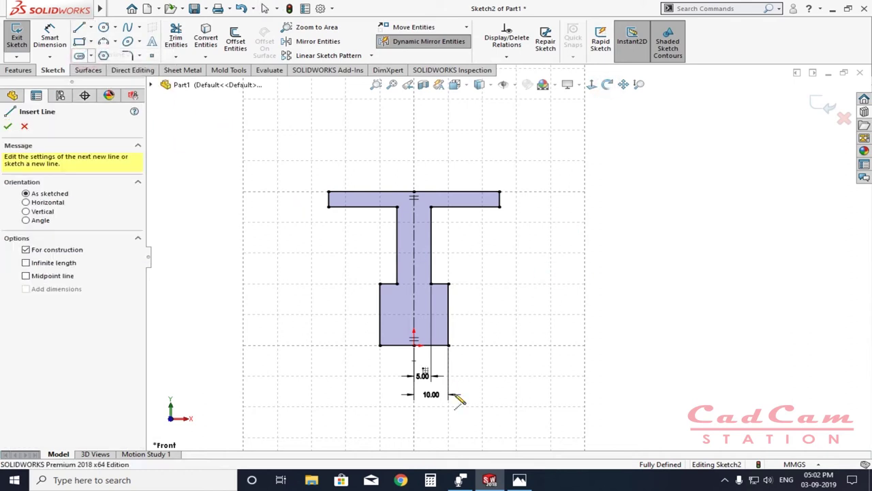
click(414, 344)
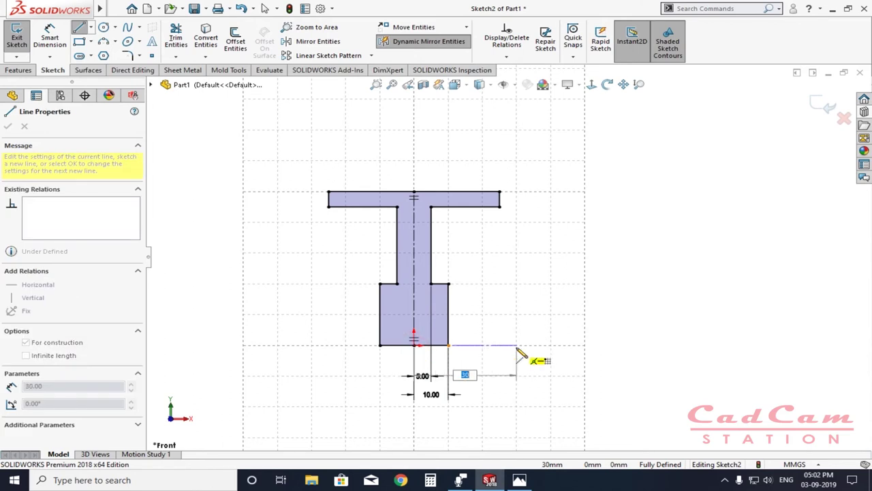
click(516, 345)
key(Escape)
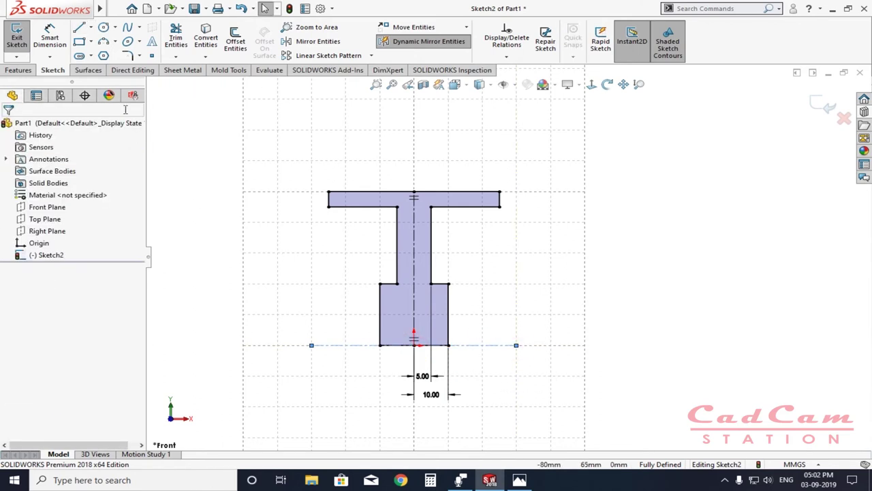
- Revolve the T-shaped profile 360 degrees about the horizontal centerline as a blind boss
click(18, 70)
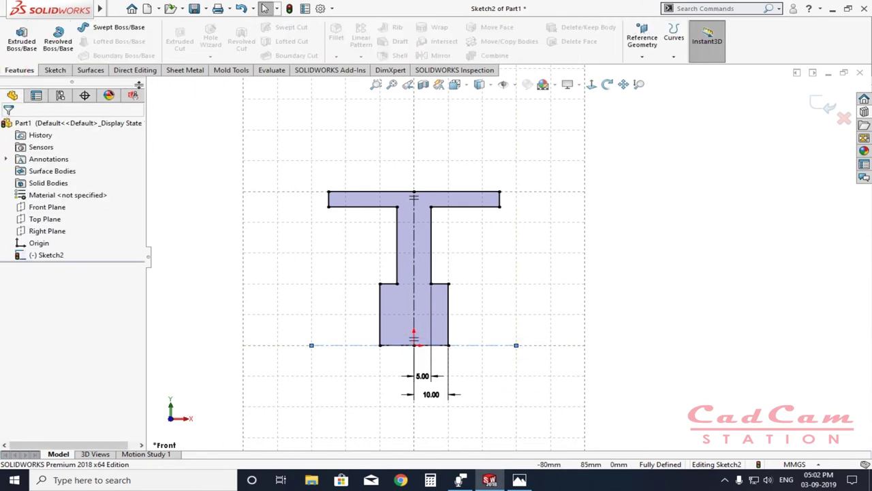
click(48, 43)
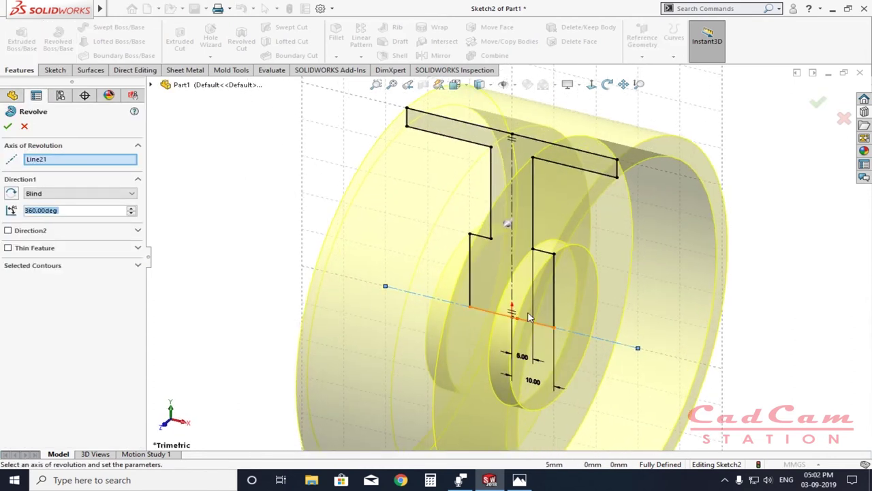
click(7, 127)
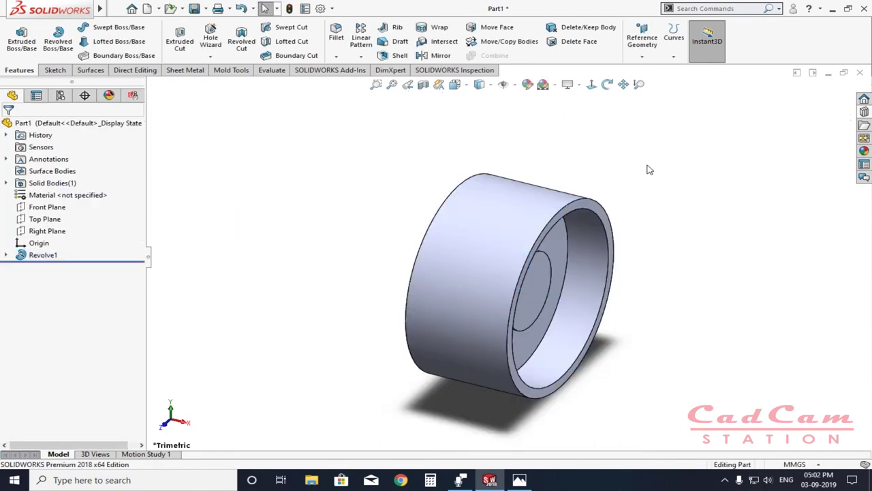
- Examine the revolved part from several angles, ending with a view facing its open end and hub
click(608, 84)
drag(658, 221, 394, 282)
drag(494, 347, 469, 357)
drag(576, 316, 617, 292)
drag(538, 294, 541, 296)
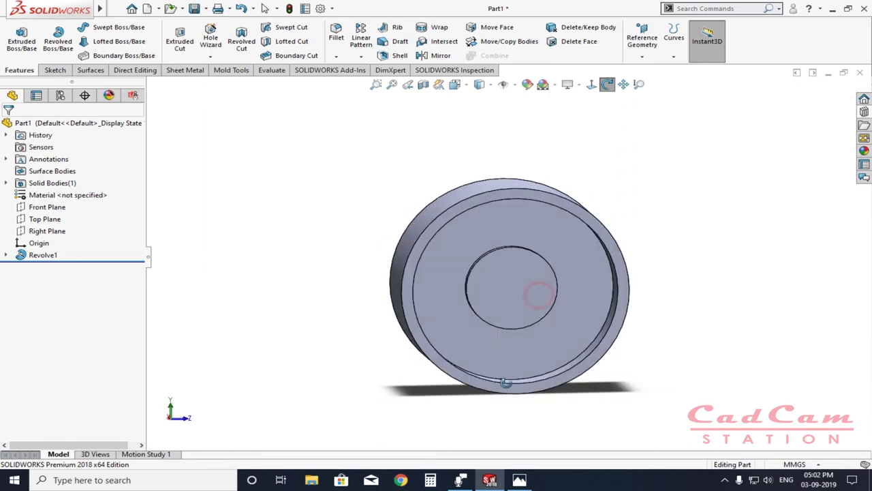
key(Escape)
- Switch to SAMPLE DWG.jpg in Photos, shrink its window and place it beside the part, with both fully in view
key(alt+Tab)
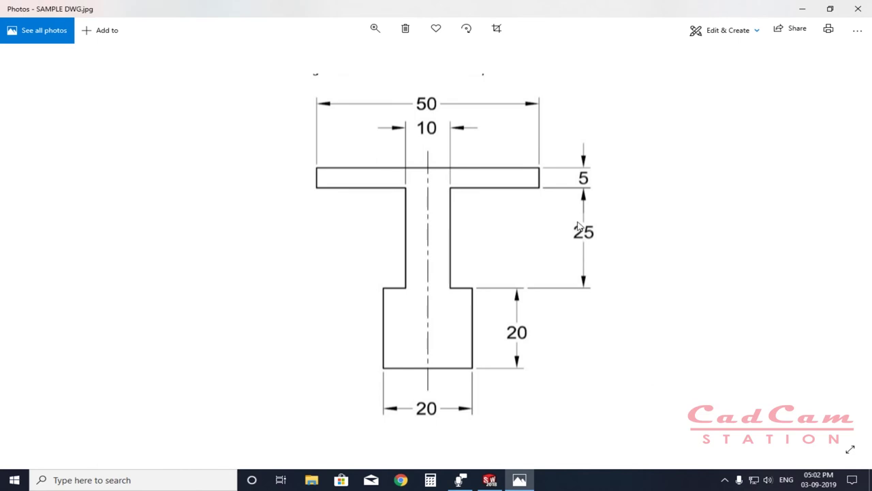
click(825, 8)
drag(497, 73, 748, 90)
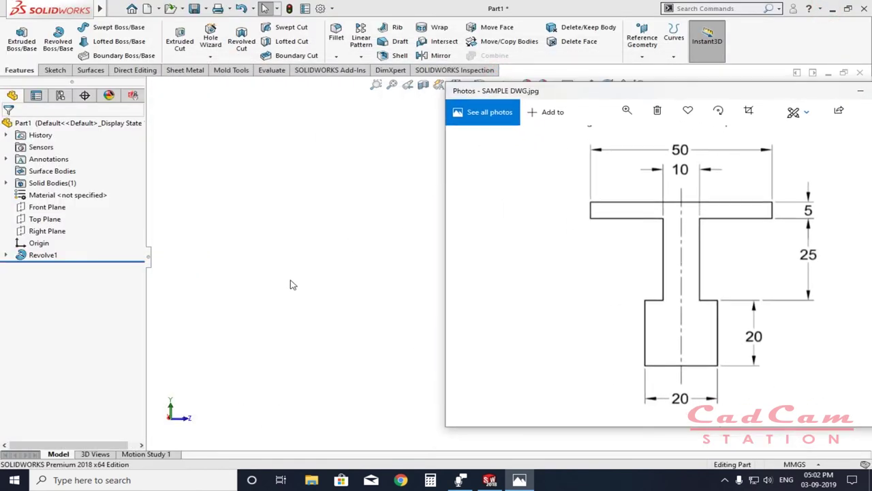
click(387, 84)
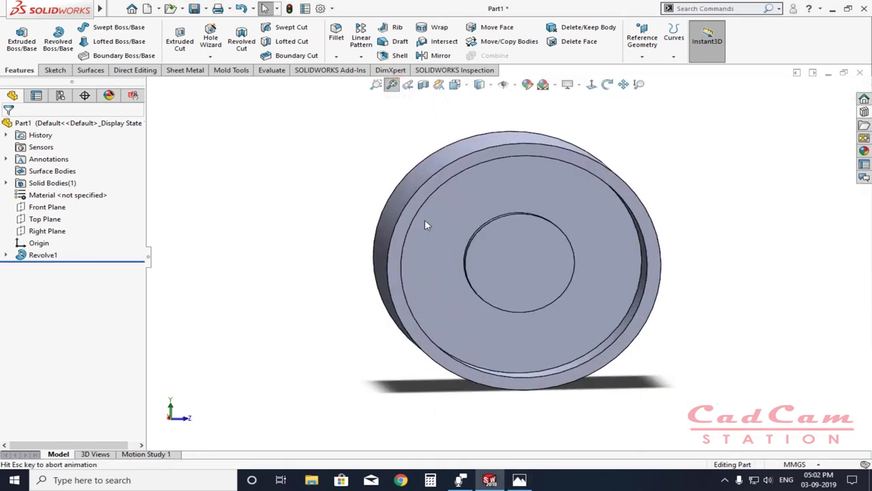
scroll(409, 263, up, 3)
scroll(380, 264, down, 5)
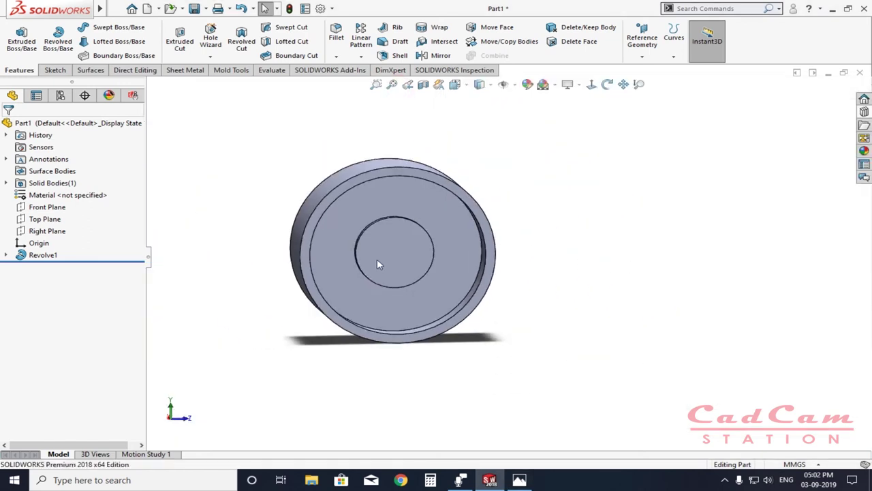
scroll(329, 258, up, 2)
click(519, 479)
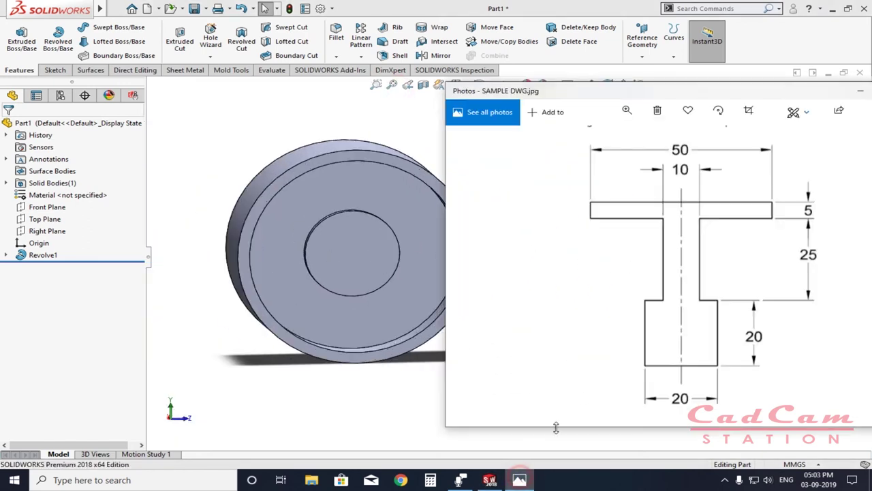
drag(446, 171, 565, 171)
mouse_move(697, 98)
mouse_down()
mouse_move(631, 101)
mouse_move(628, 89)
mouse_up()
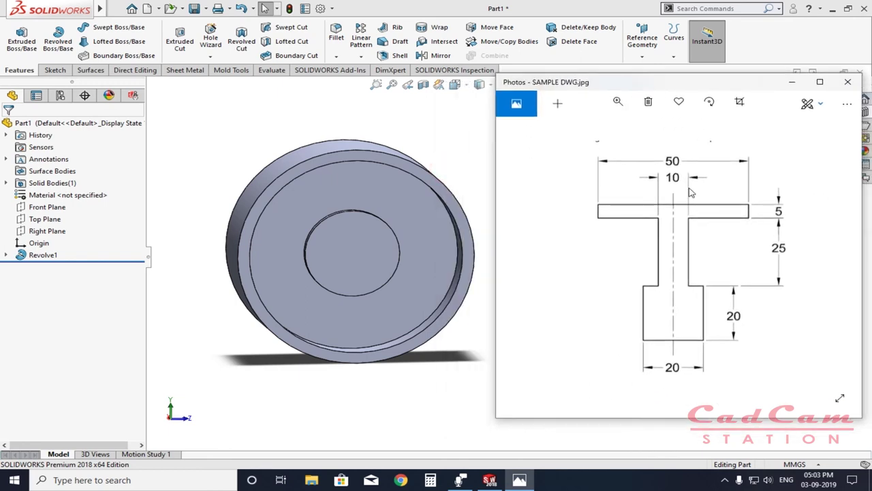